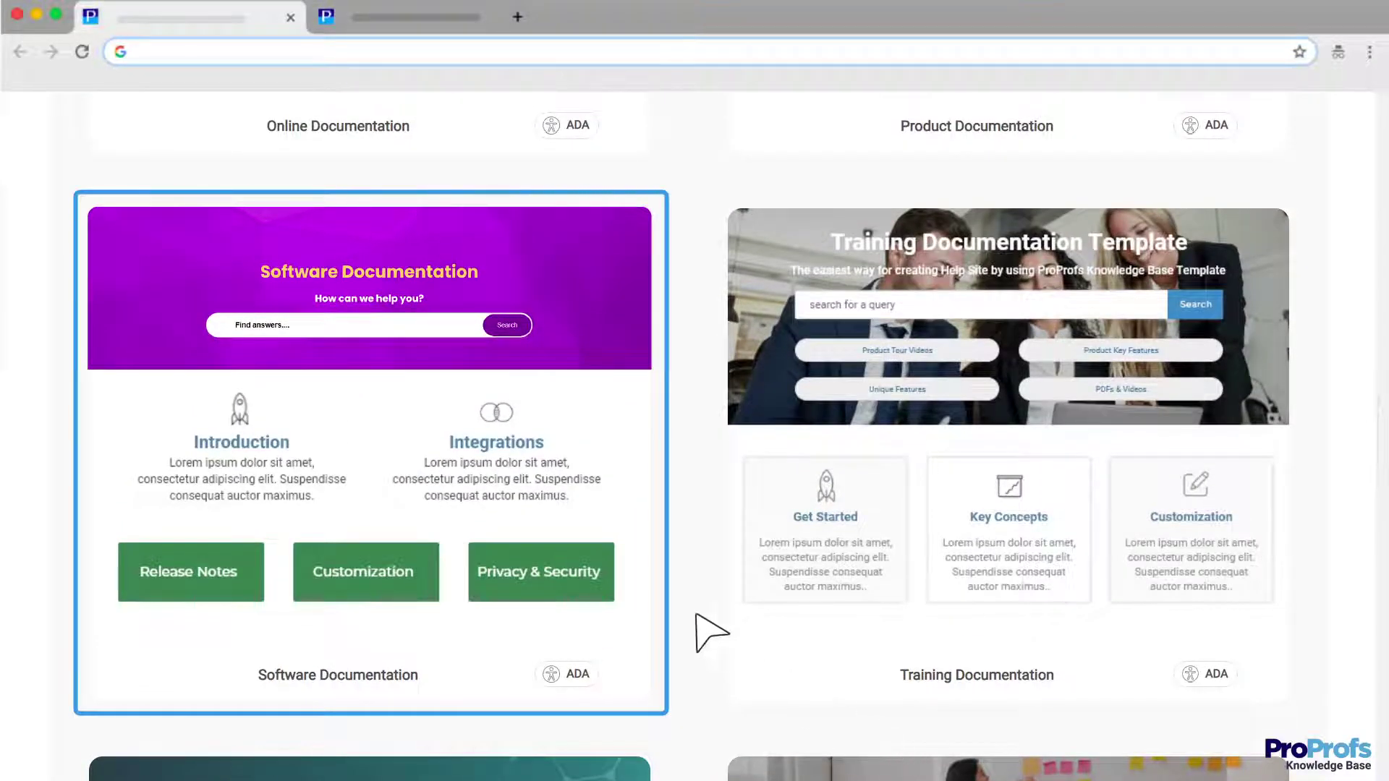
Start a site from the Software Documentation template and create it with the Site Name Connect
{"action": "mouse_move", "coordinate": [472, 463]}
{"action": "left_click", "coordinate": [418, 427]}
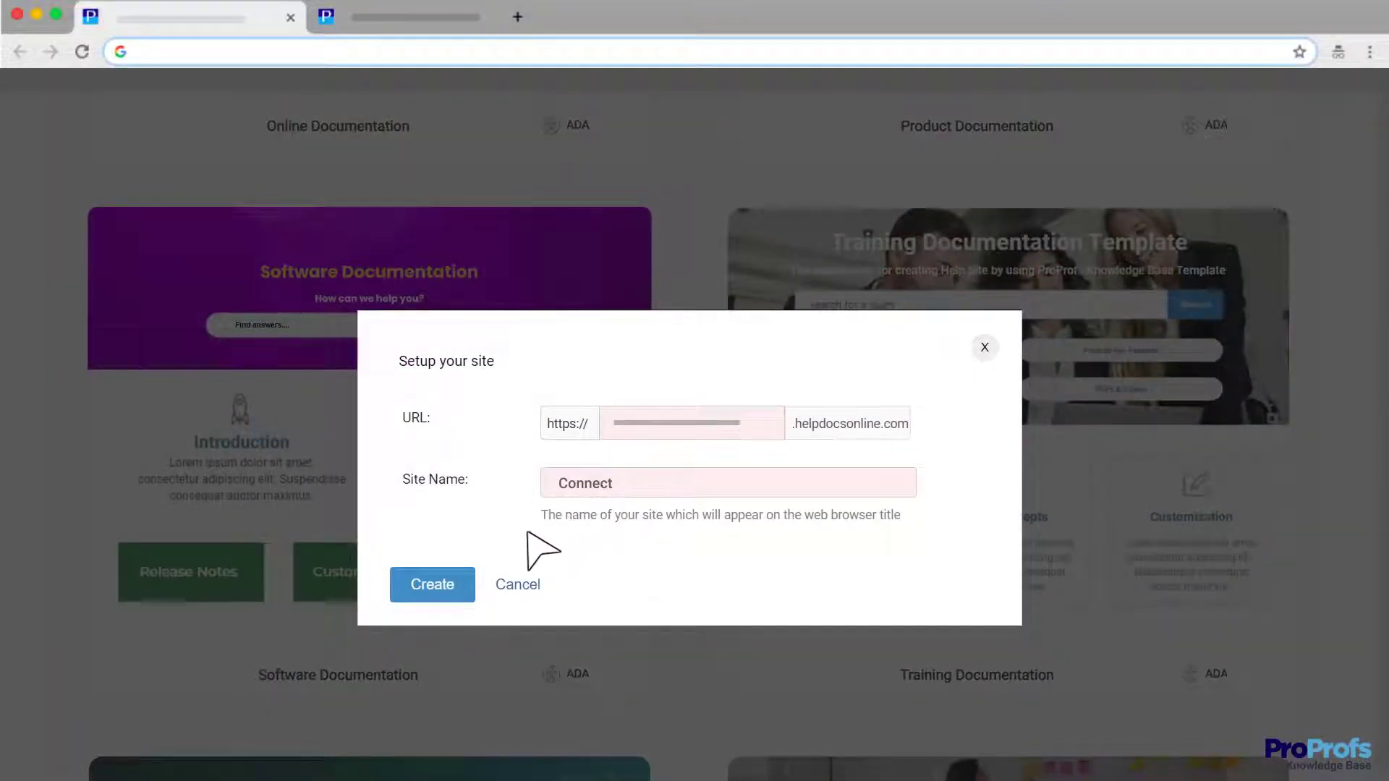
{"action": "left_click", "coordinate": [457, 583]}
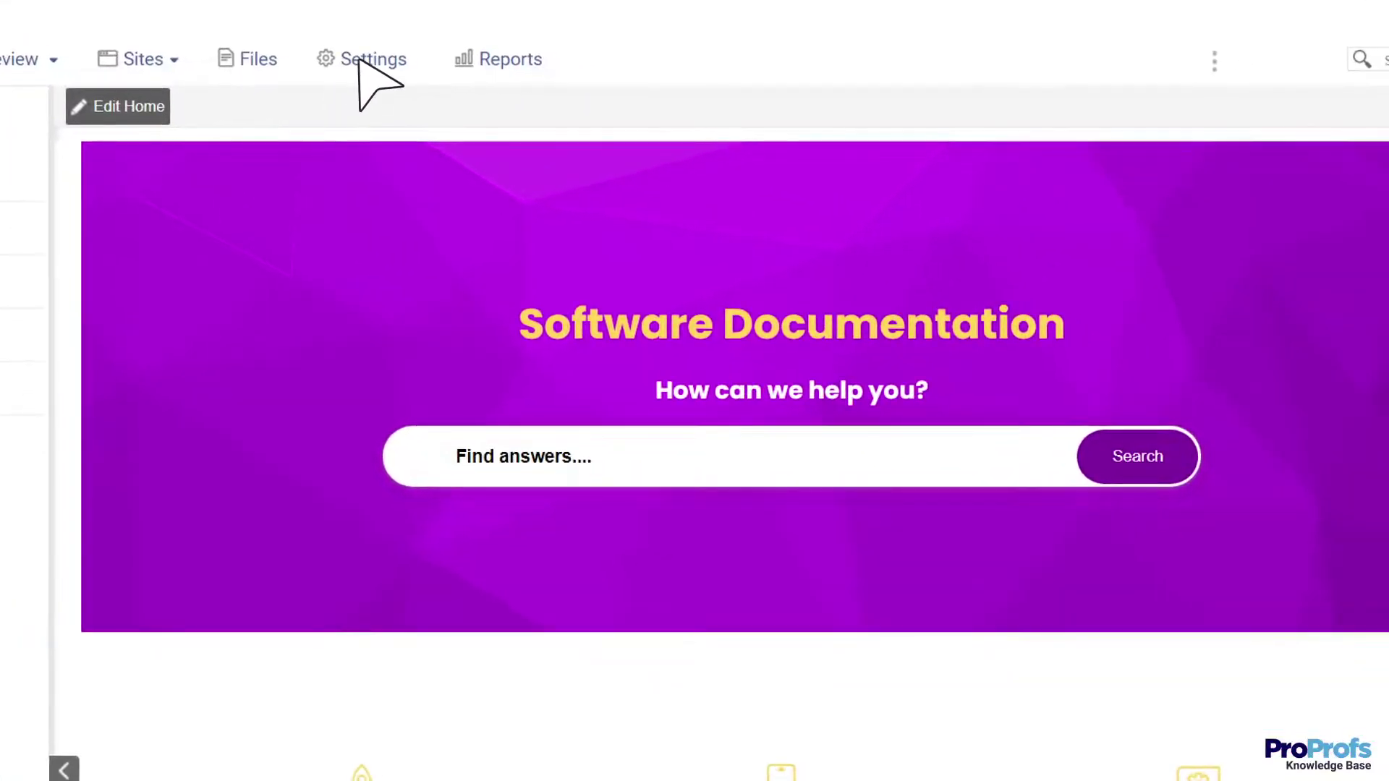
Go from Settings to the Branding options for the Connect site
{"action": "left_click", "coordinate": [360, 61]}
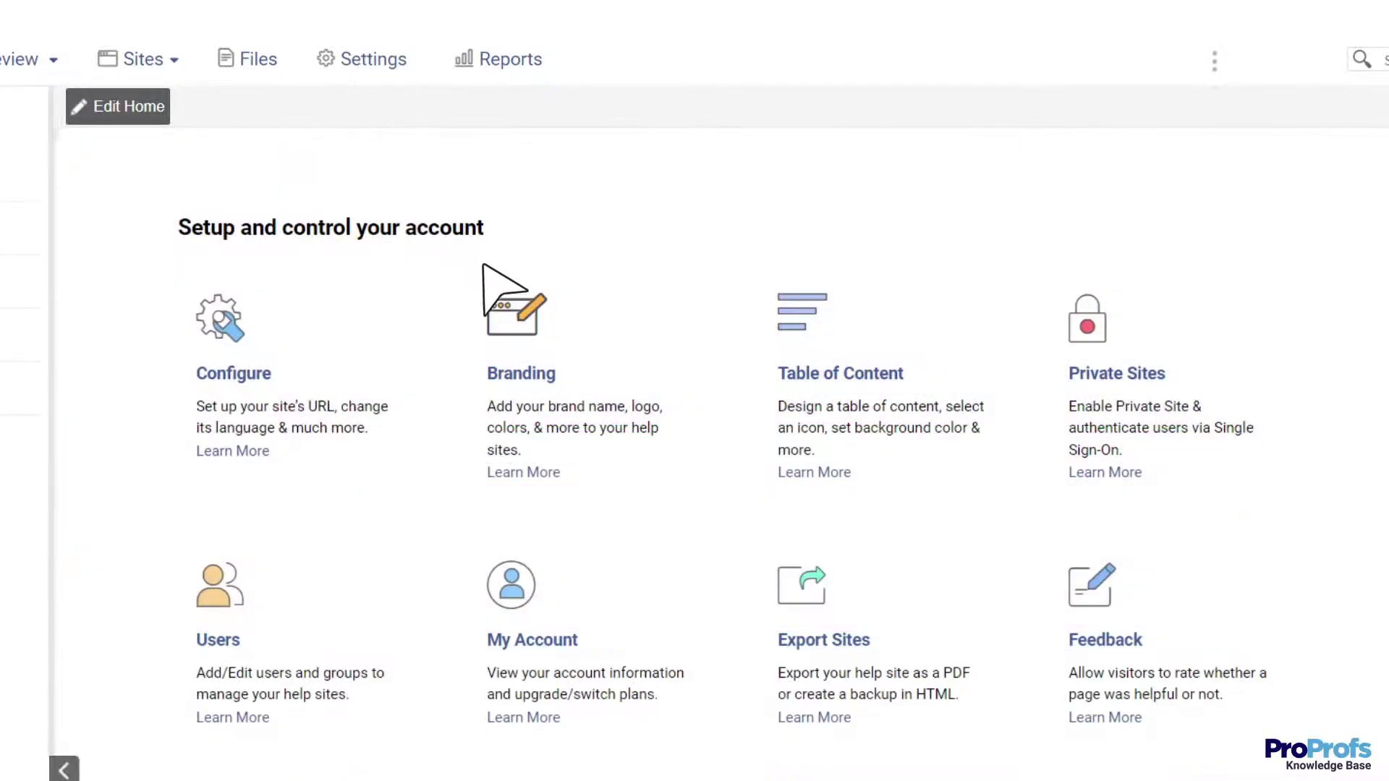
{"action": "left_click", "coordinate": [575, 409]}
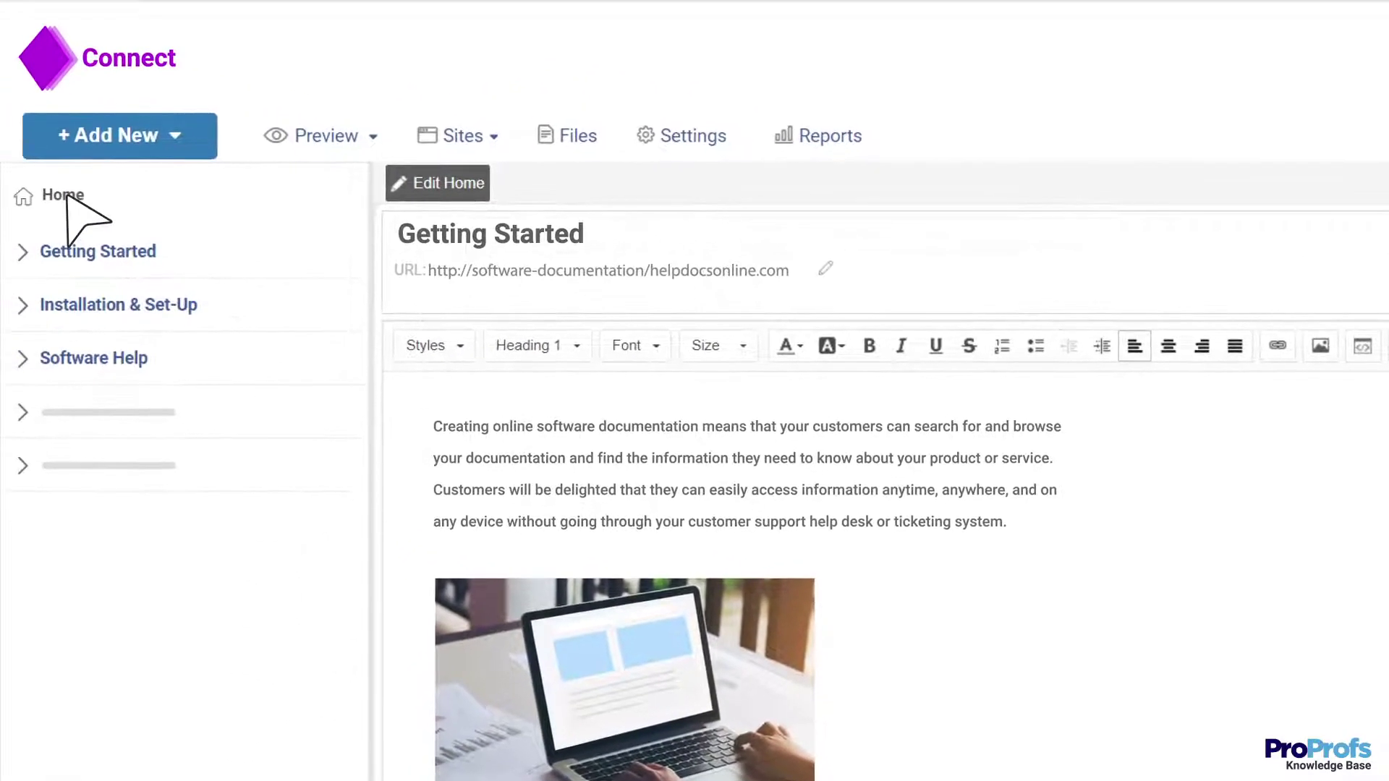
From Home, open the Getting Started page in the editor and look over the Styles list
{"action": "left_click", "coordinate": [67, 195]}
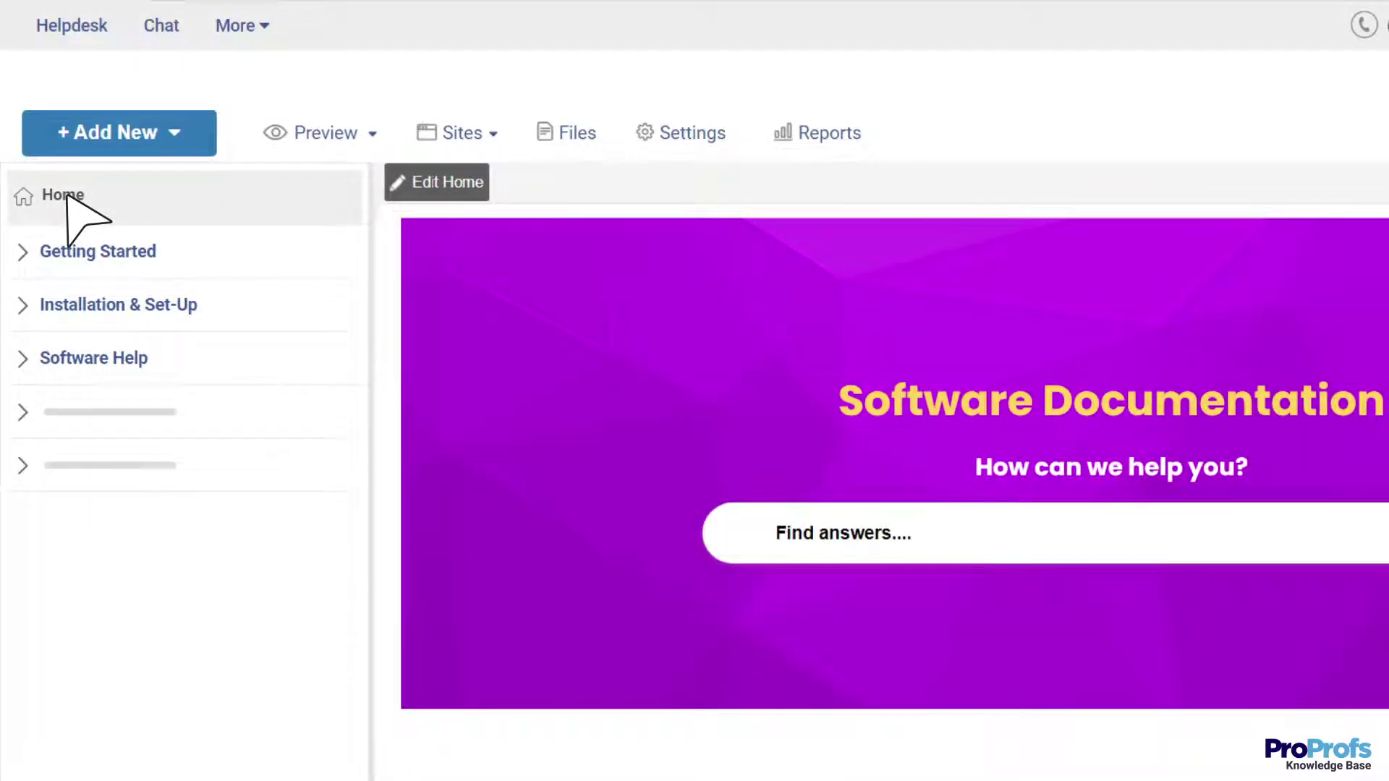
{"action": "left_click", "coordinate": [144, 253]}
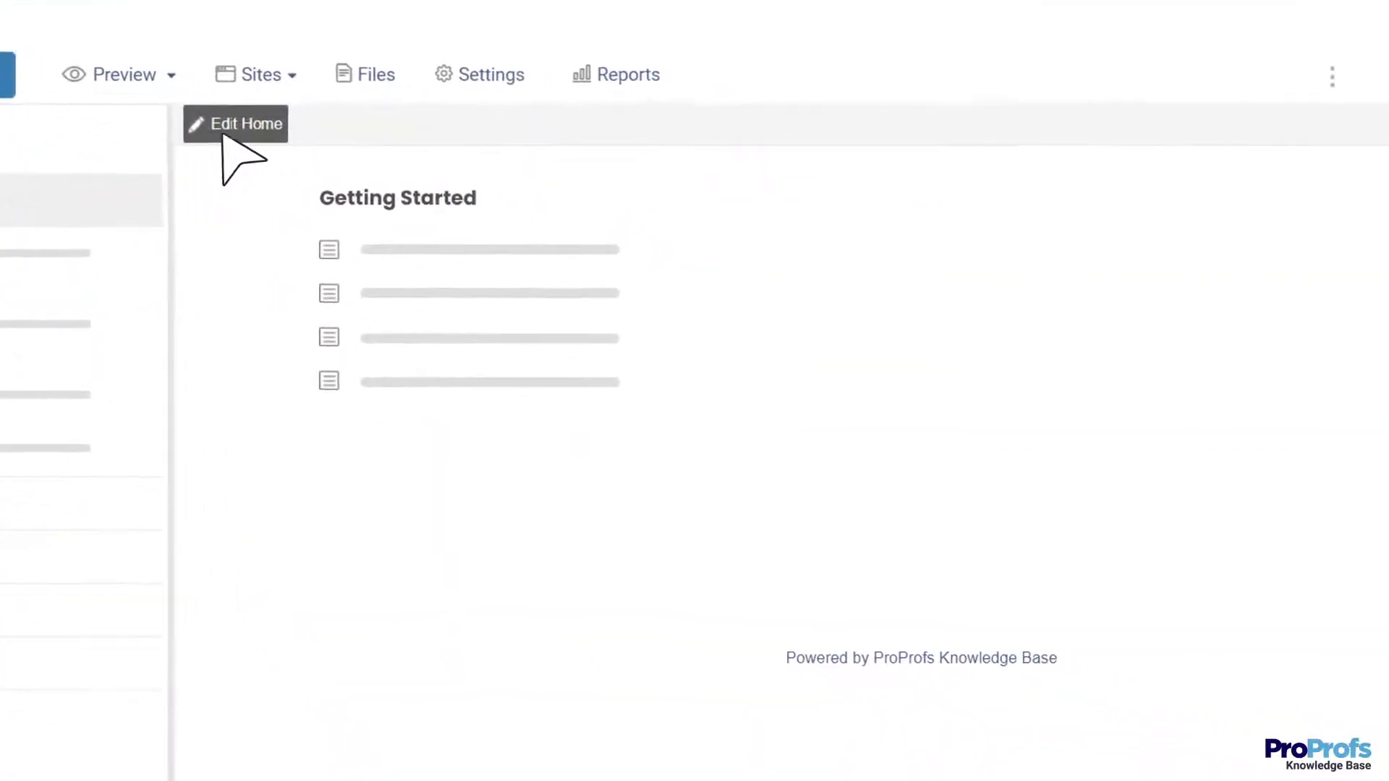
{"action": "left_click", "coordinate": [442, 187]}
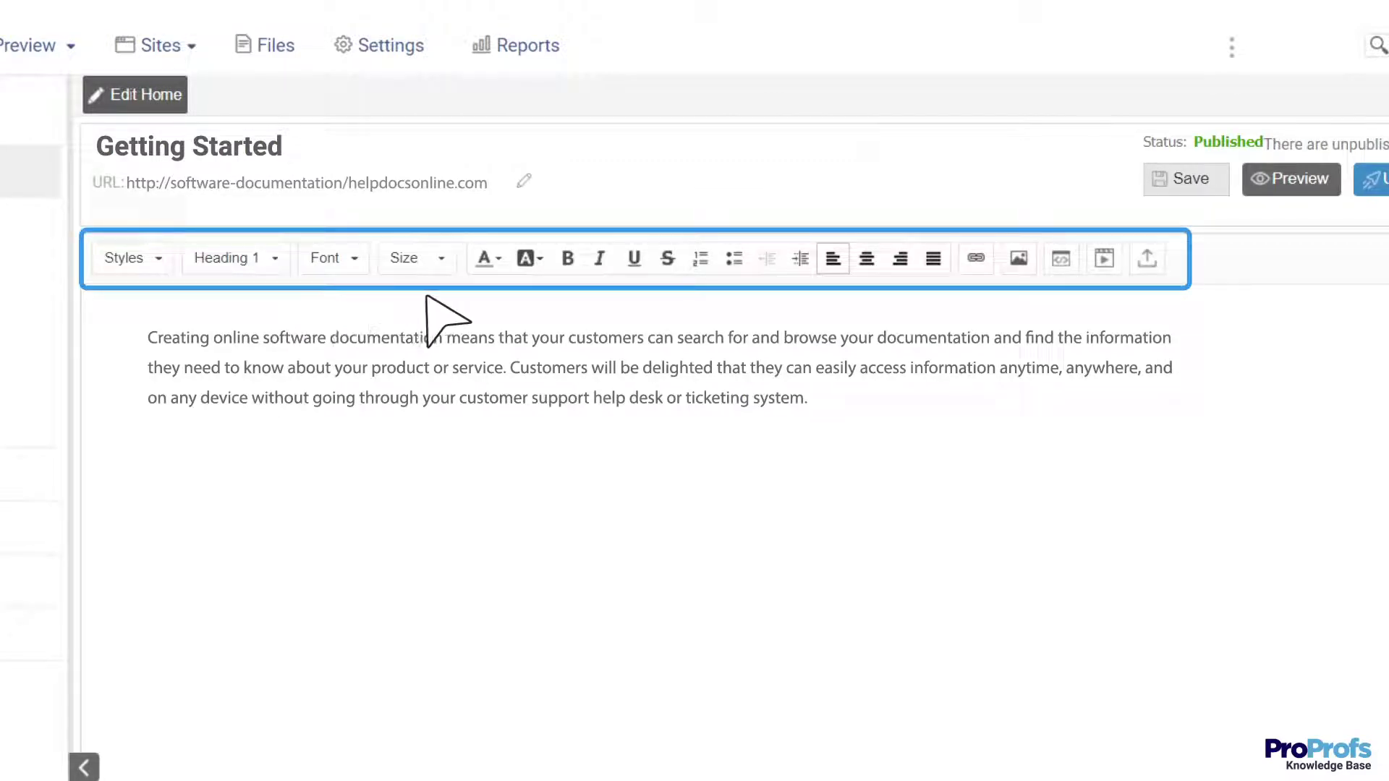
{"action": "left_click", "coordinate": [158, 259]}
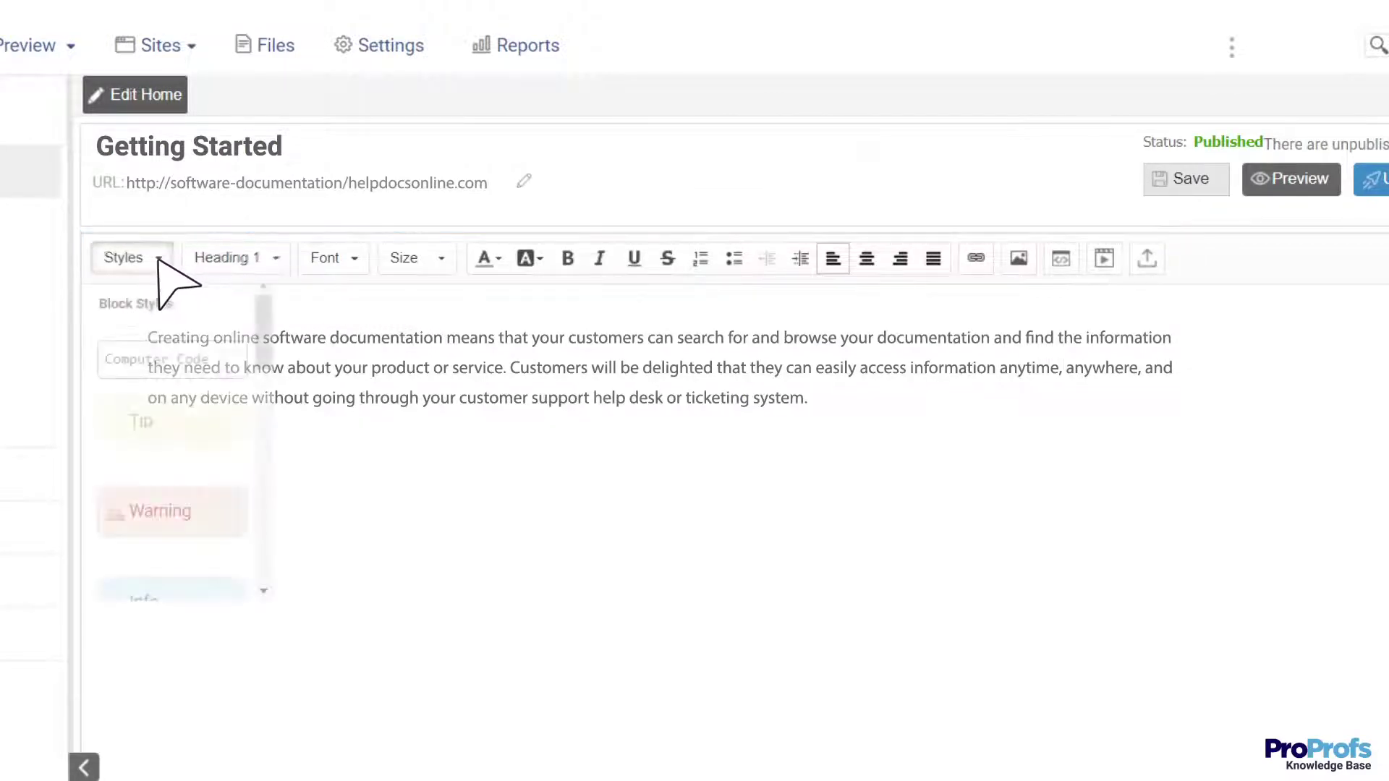
{"action": "left_click", "coordinate": [158, 259]}
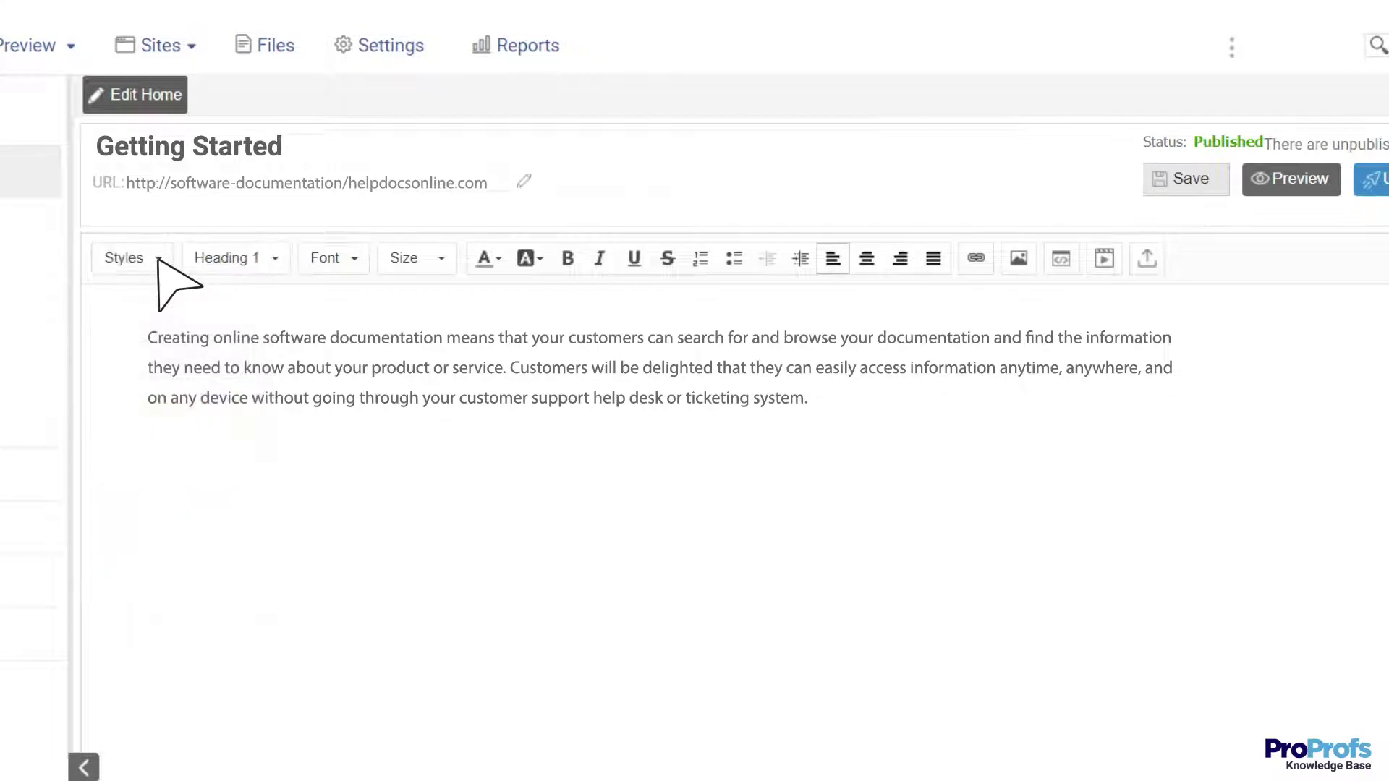
Start a document import and browse the computer for the DOC file
{"action": "left_click", "coordinate": [1146, 257]}
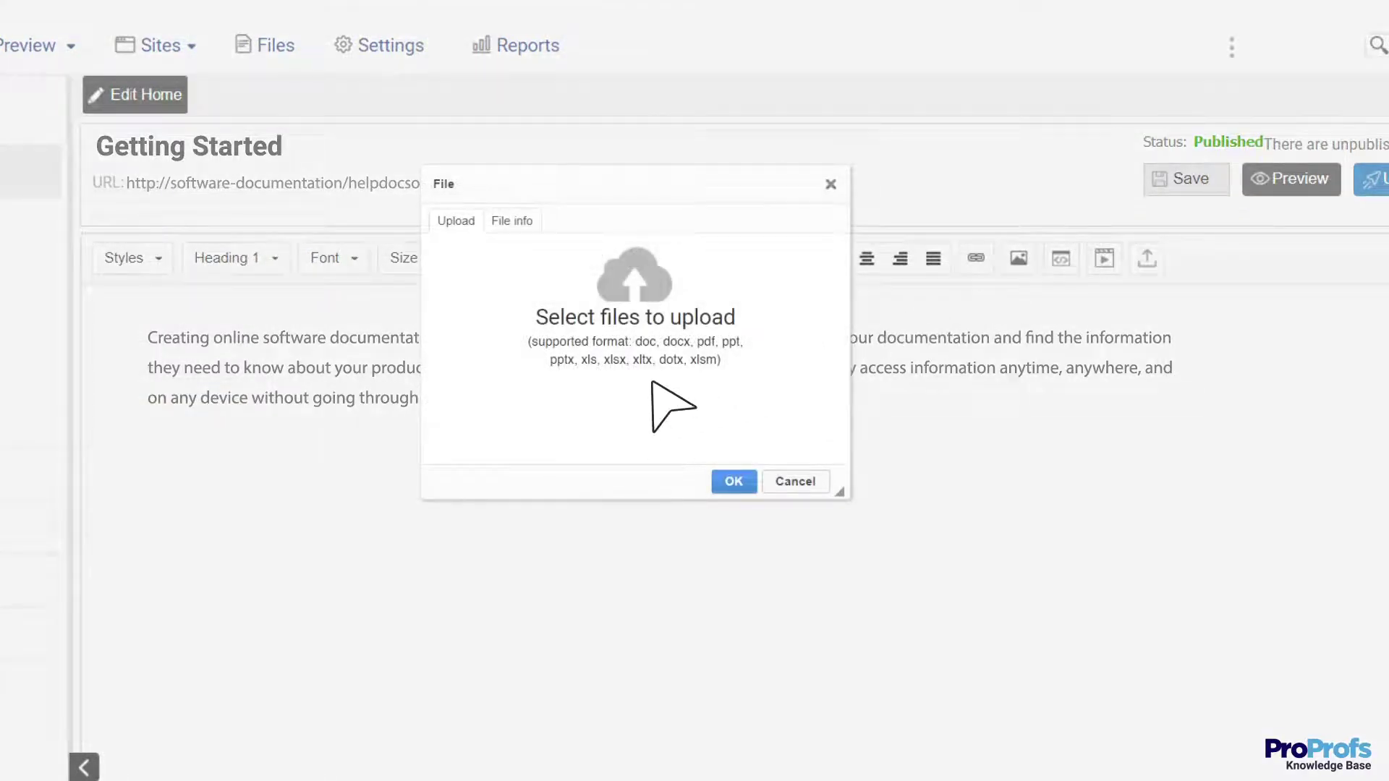
{"action": "left_click", "coordinate": [653, 384]}
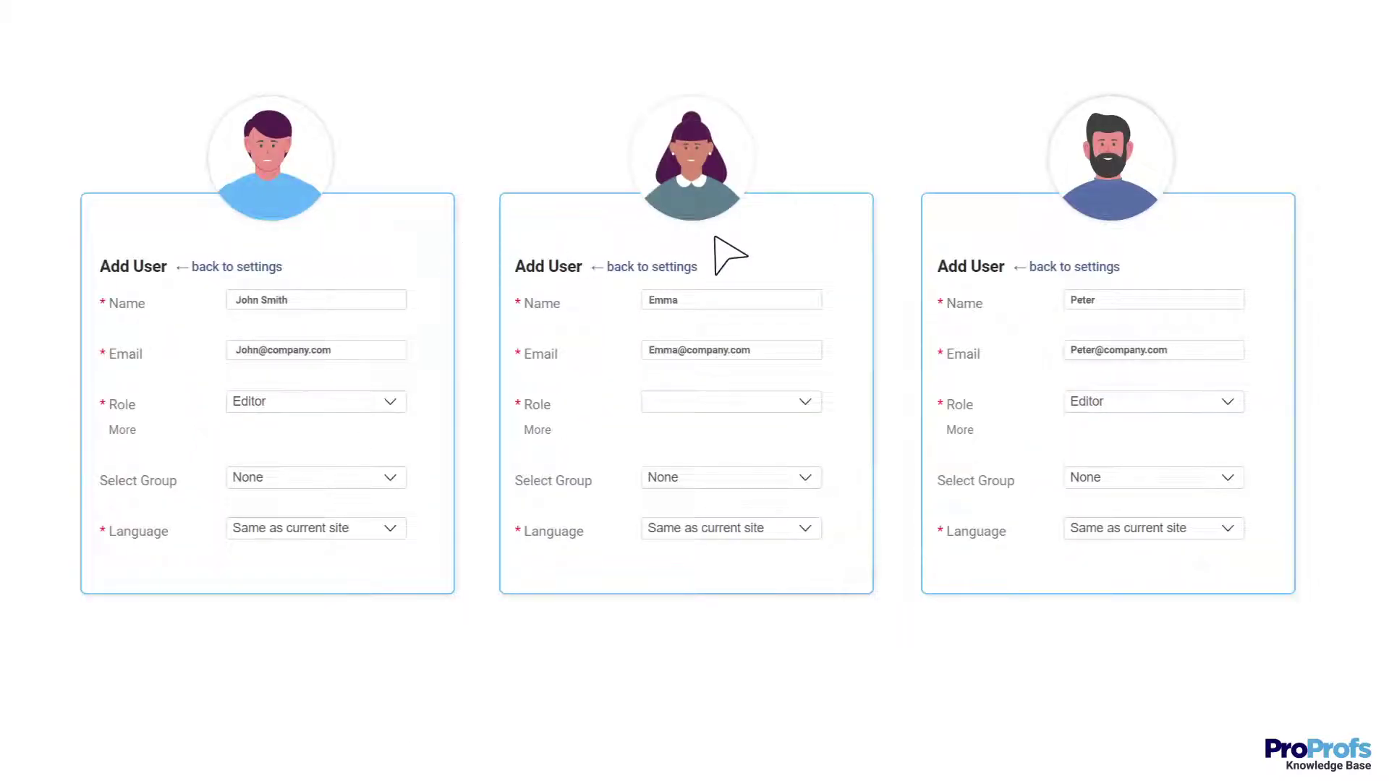
Make the first new user Administrator and the second Contributor, and keep the third as Editor
{"action": "left_click", "coordinate": [274, 404]}
{"action": "left_click", "coordinate": [275, 426]}
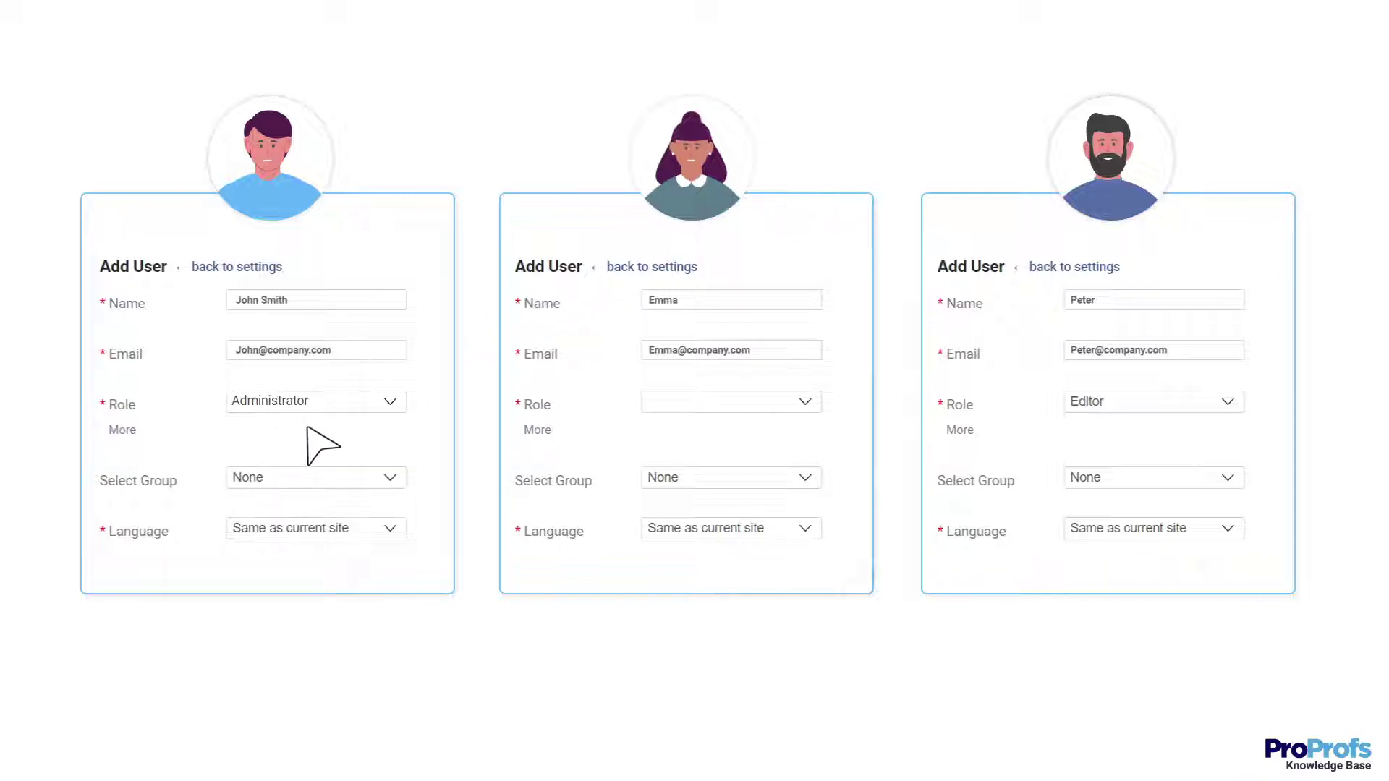
{"action": "left_click", "coordinate": [768, 403]}
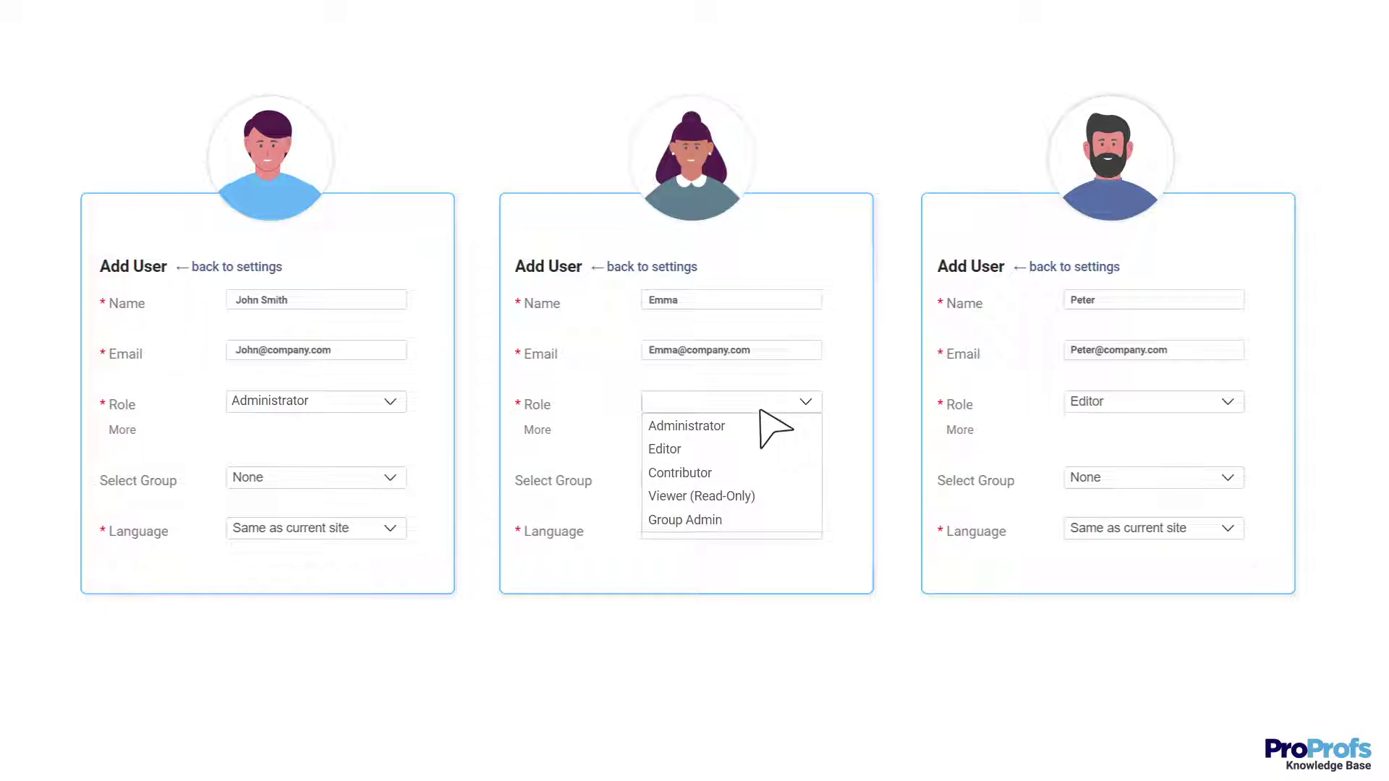
{"action": "left_click", "coordinate": [683, 473]}
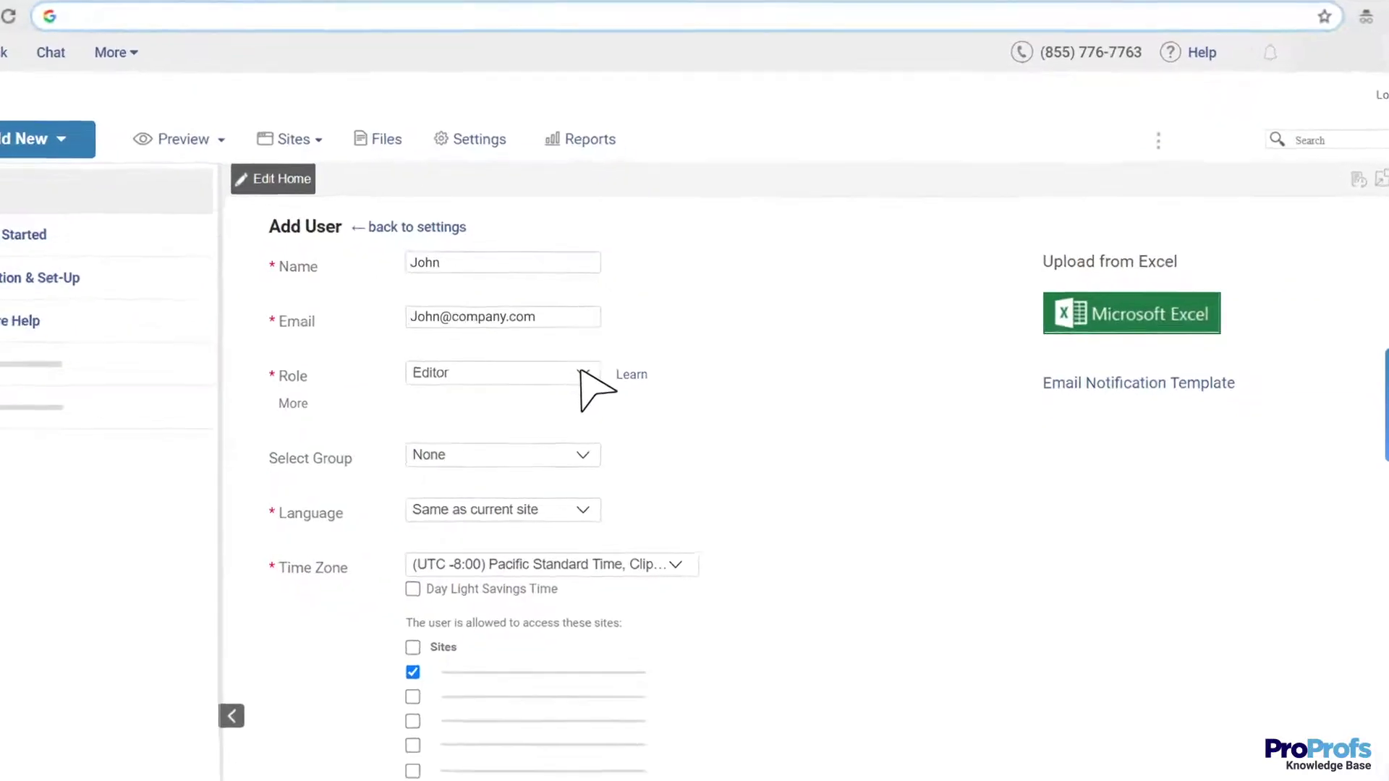
{"action": "left_click", "coordinate": [578, 372]}
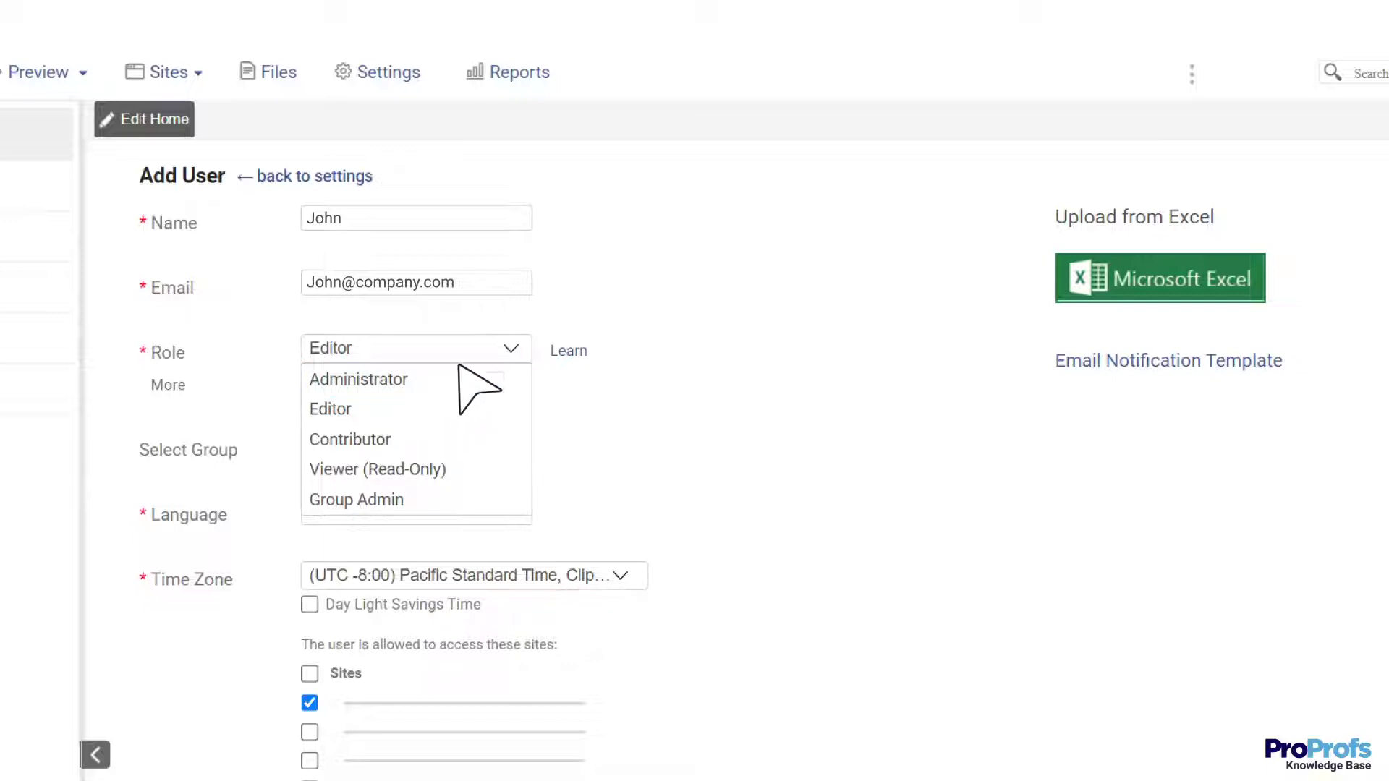
{"action": "left_click", "coordinate": [513, 347]}
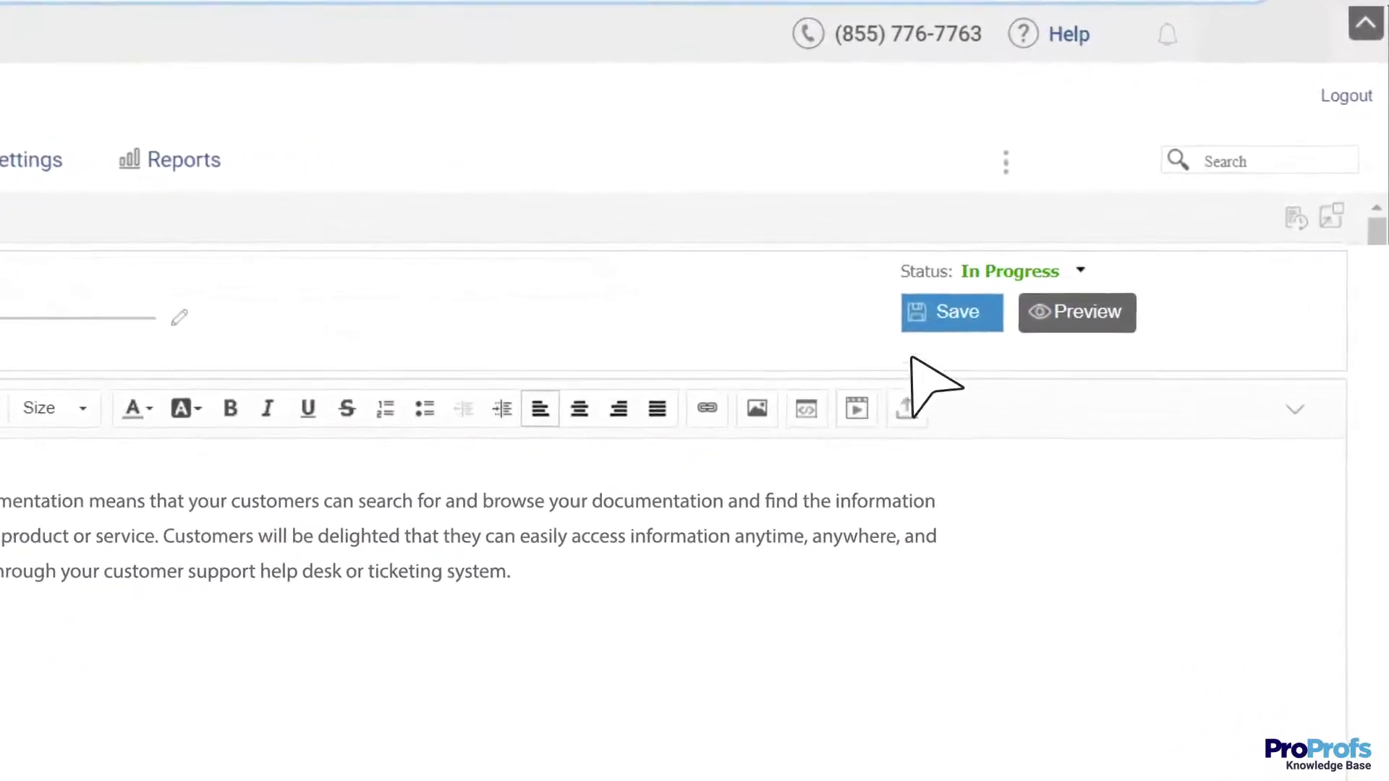
Look over the page statuses and the Custom Status window, then close it without adding a status
{"action": "left_click", "coordinate": [997, 280]}
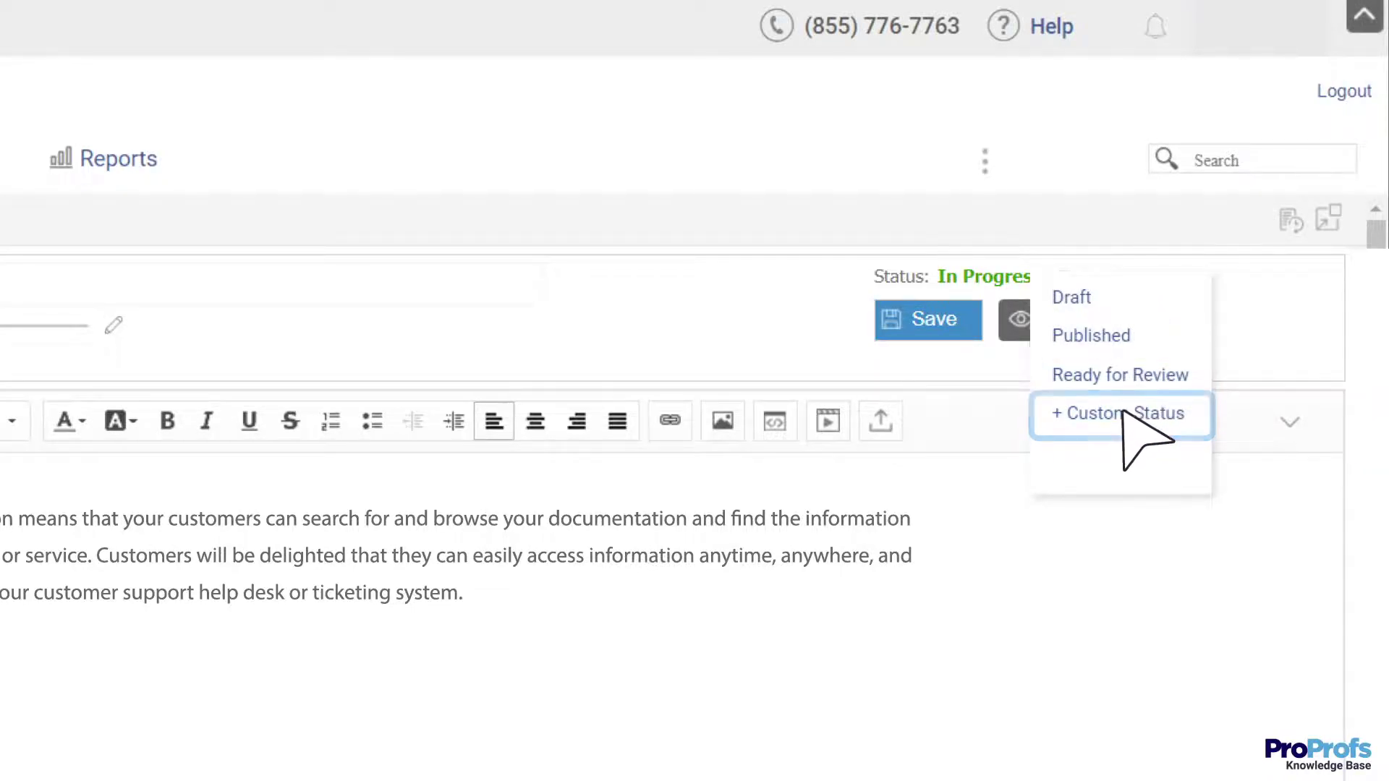
{"action": "left_click", "coordinate": [1154, 413]}
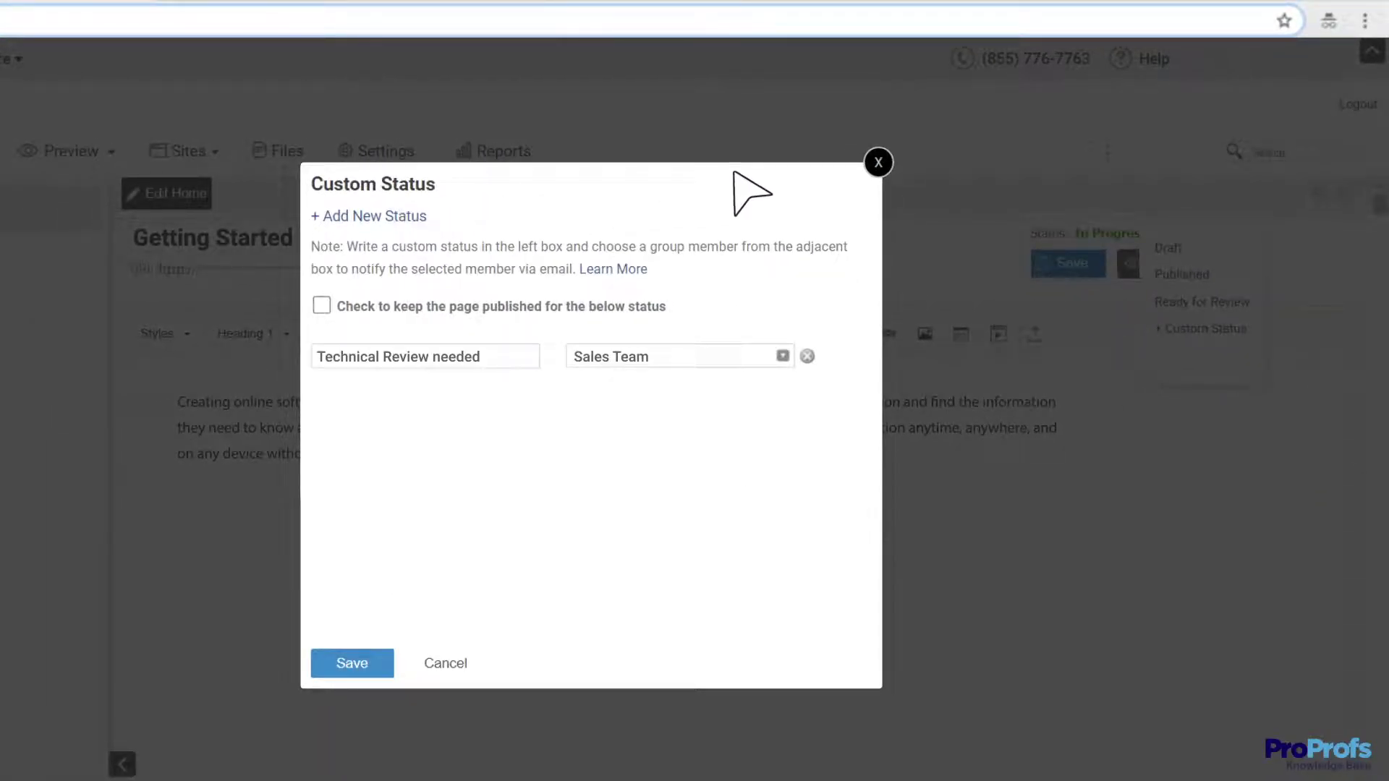
{"action": "left_click", "coordinate": [877, 161]}
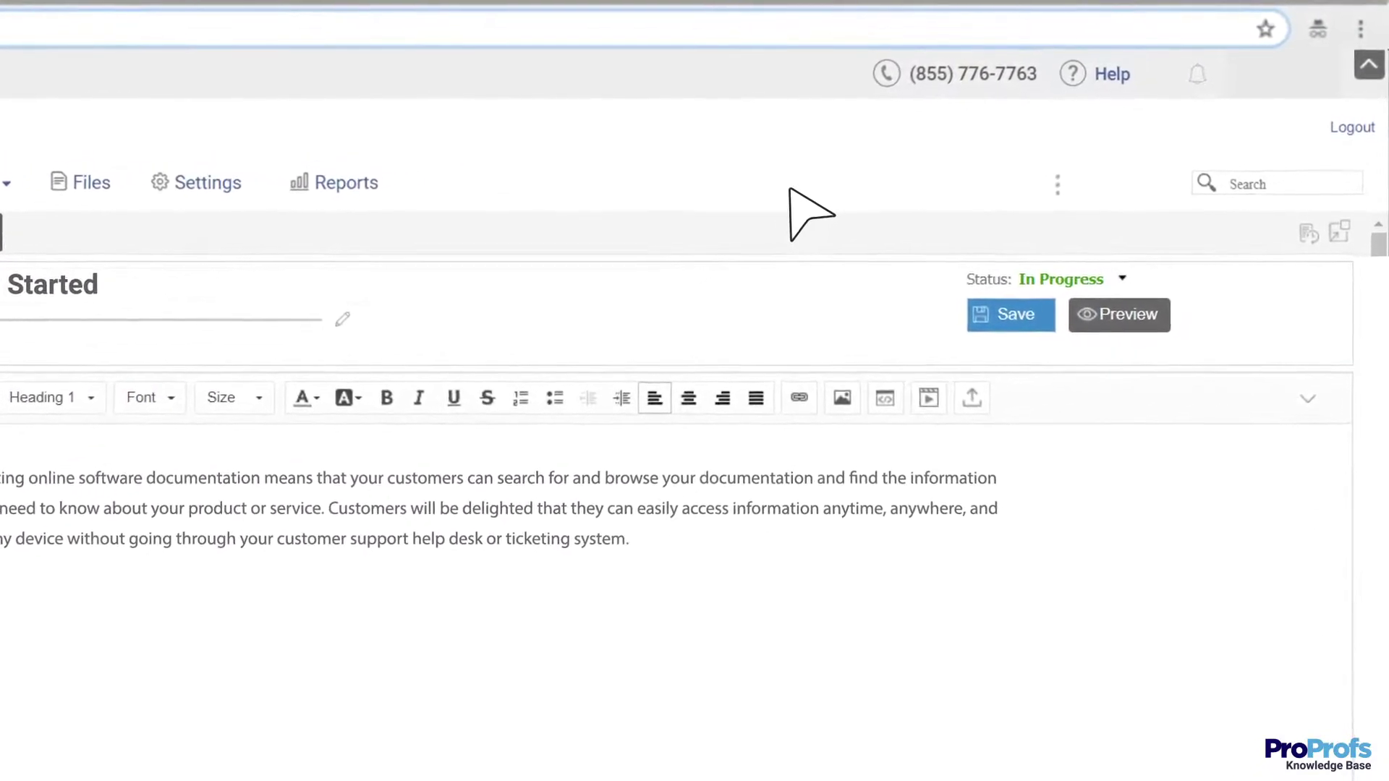
Set the Getting Started page to Published, then try Save page as PDF and cancel the download
{"action": "left_click", "coordinate": [1042, 291]}
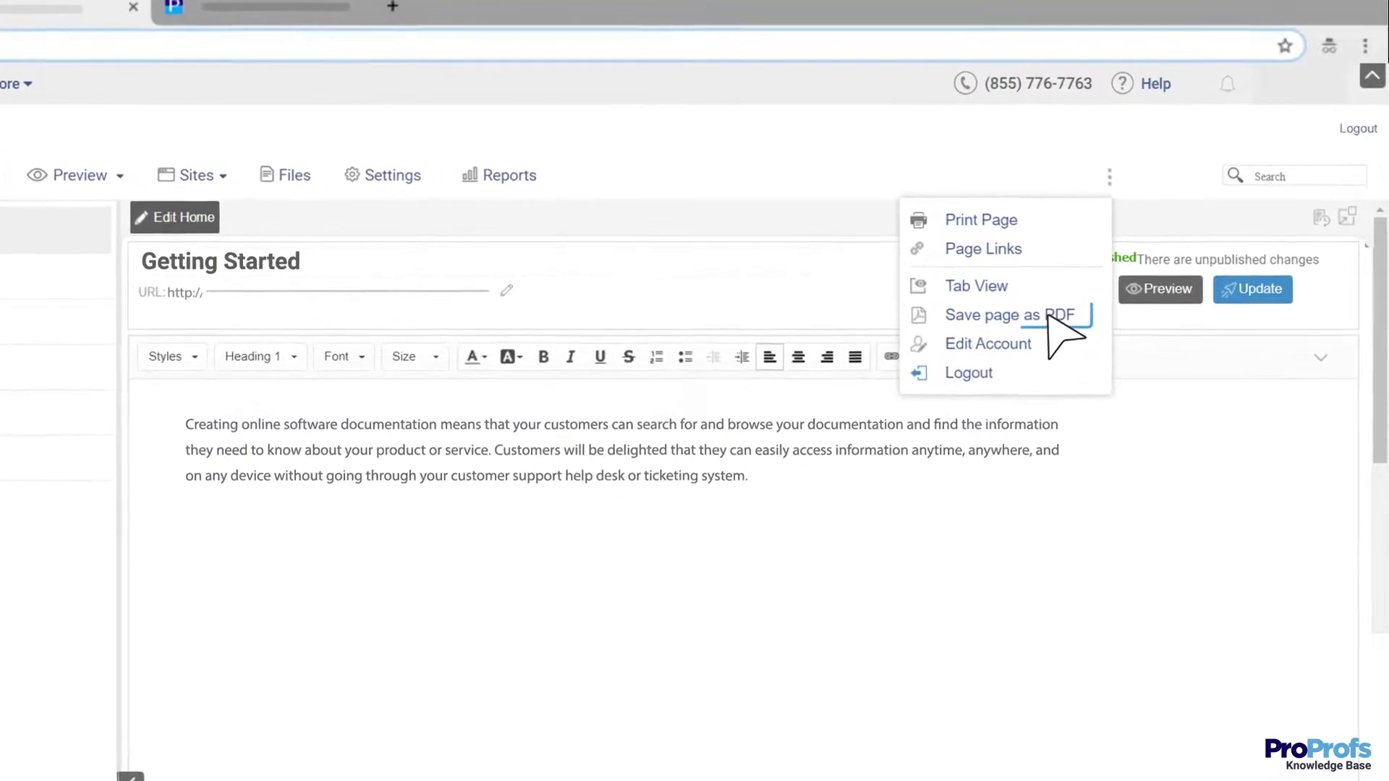
{"action": "left_click", "coordinate": [1048, 318]}
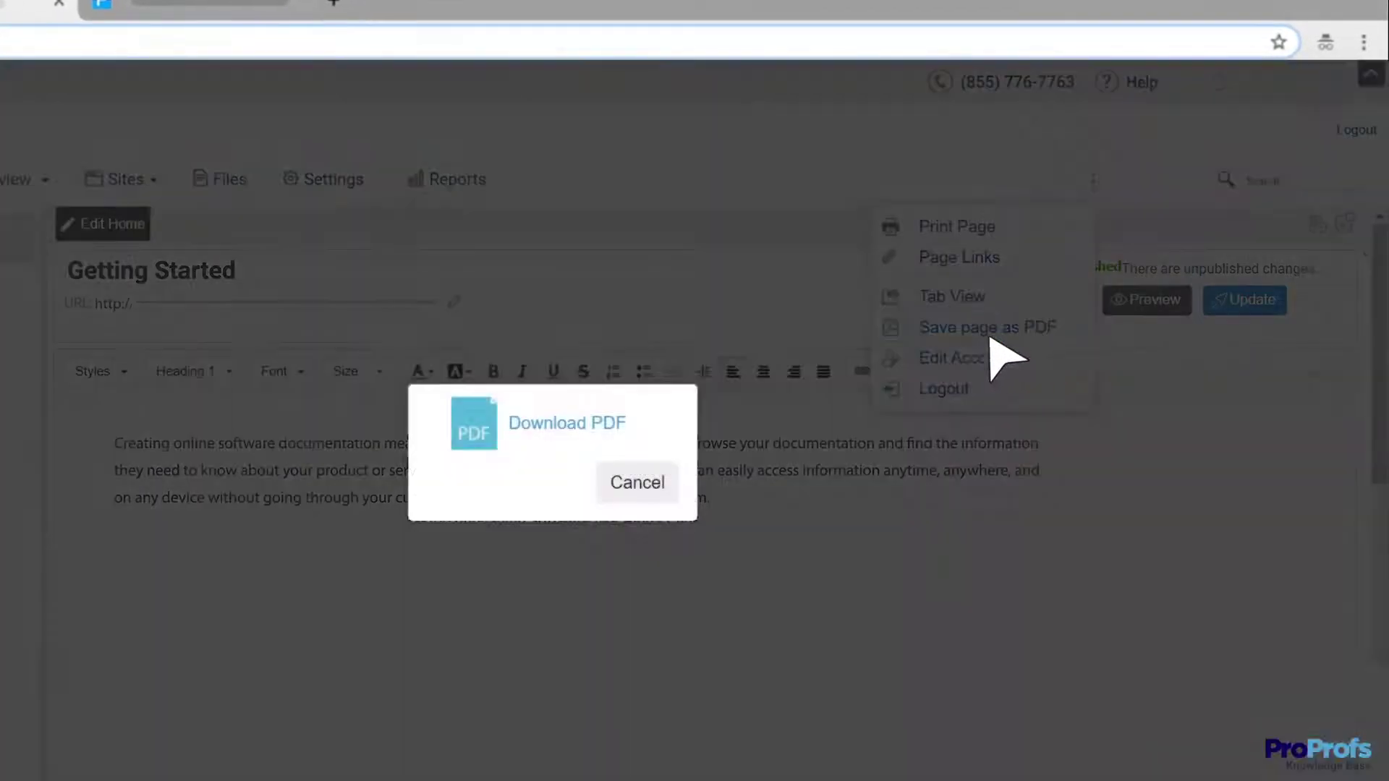
{"action": "left_click", "coordinate": [636, 484]}
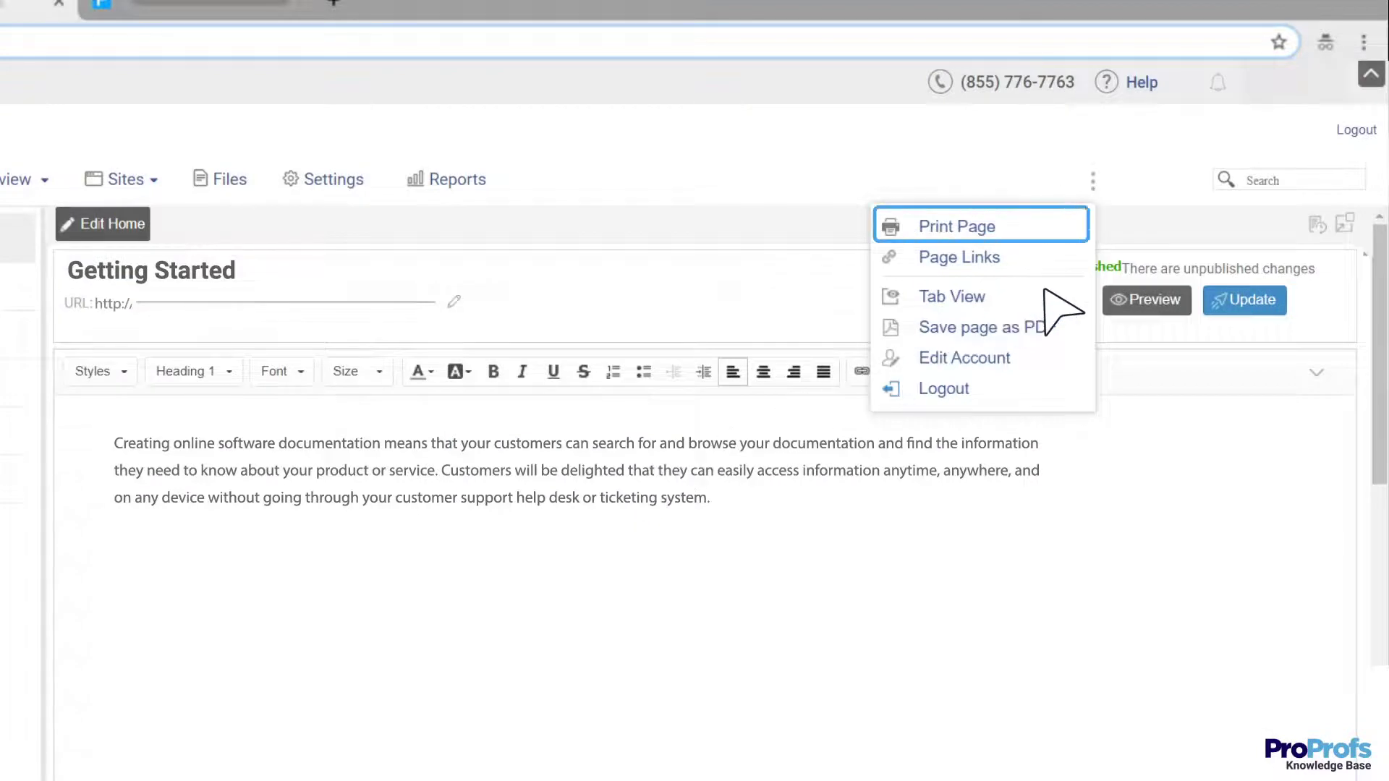
{"action": "left_click", "coordinate": [1096, 185]}
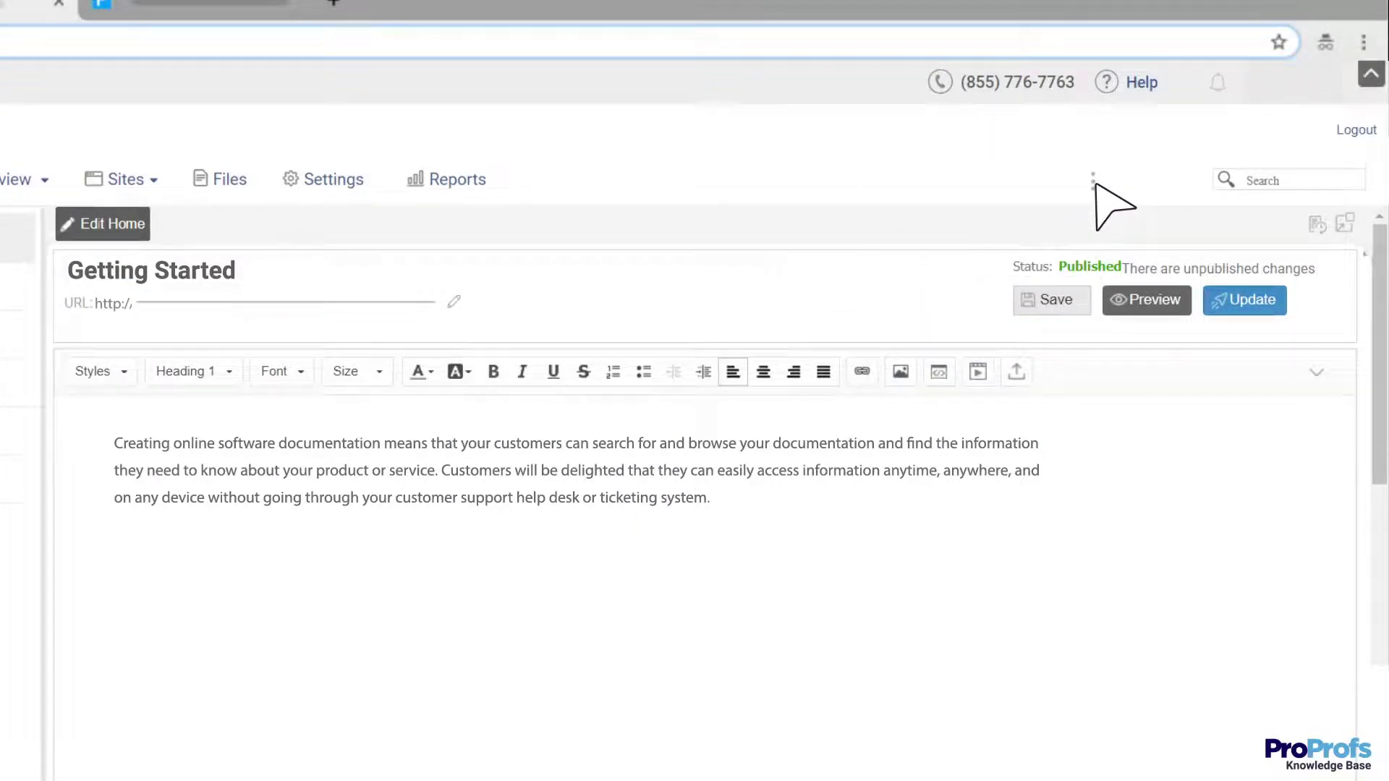
Open Reports and switch the article views chart to Weekly, Monthly, then back to Daily
{"action": "left_click", "coordinate": [445, 181]}
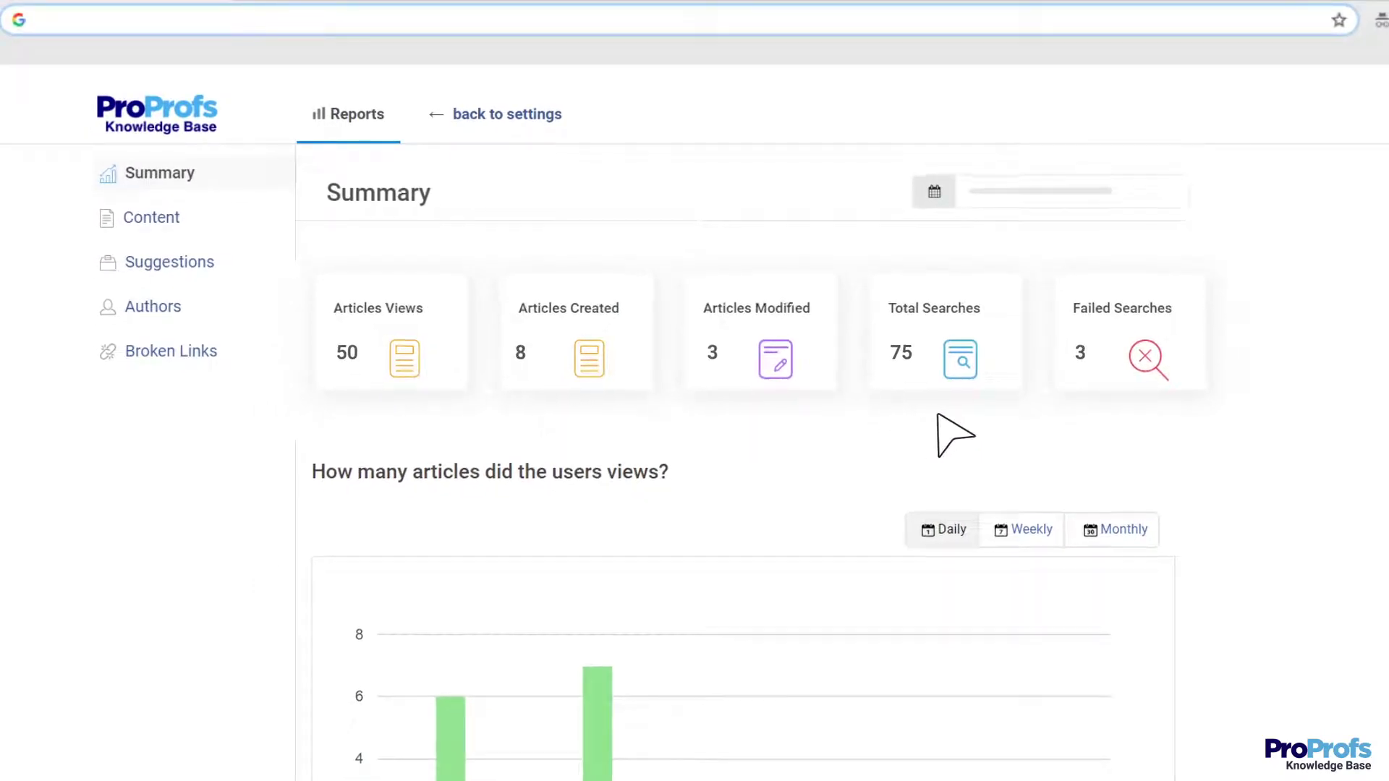
{"action": "scroll", "coordinate": [1054, 416], "scroll_direction": "down", "scroll_amount": 3}
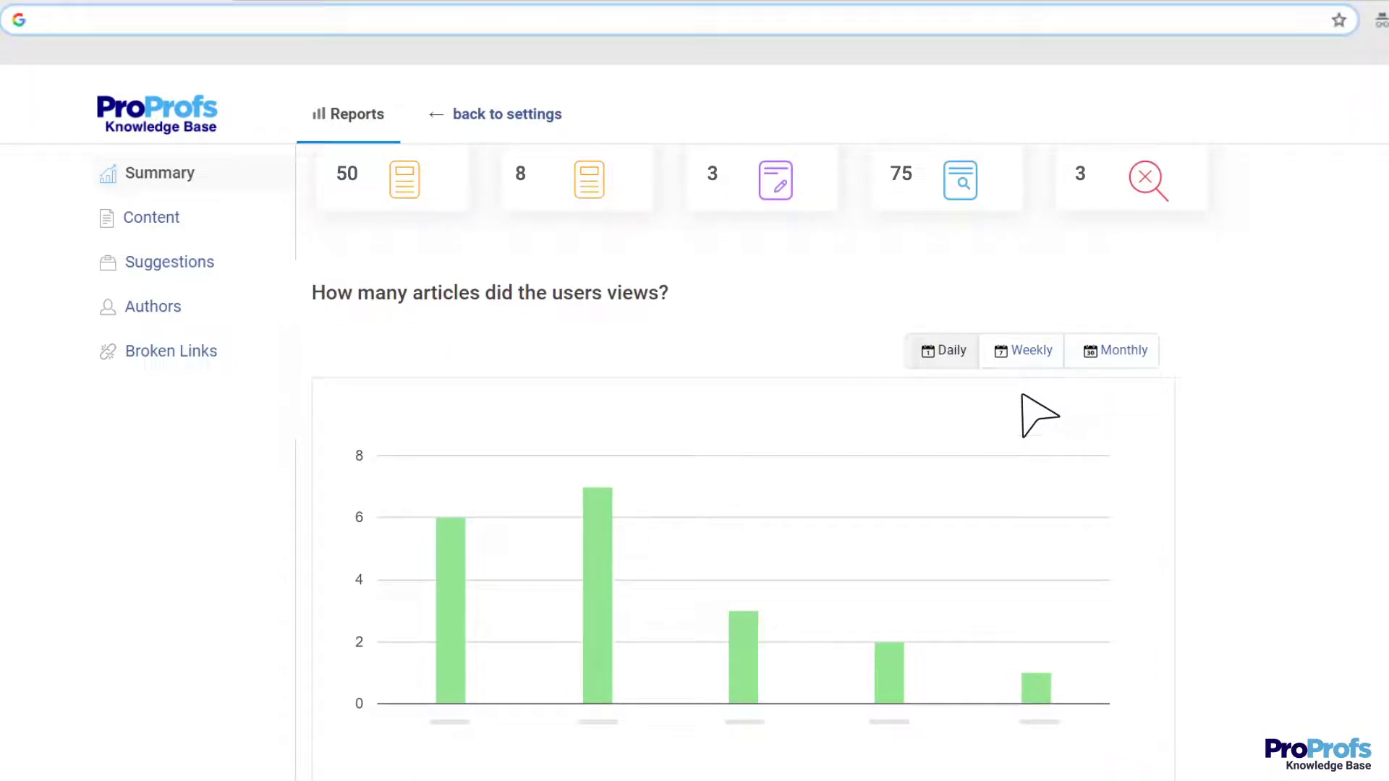
{"action": "left_click", "coordinate": [1022, 349]}
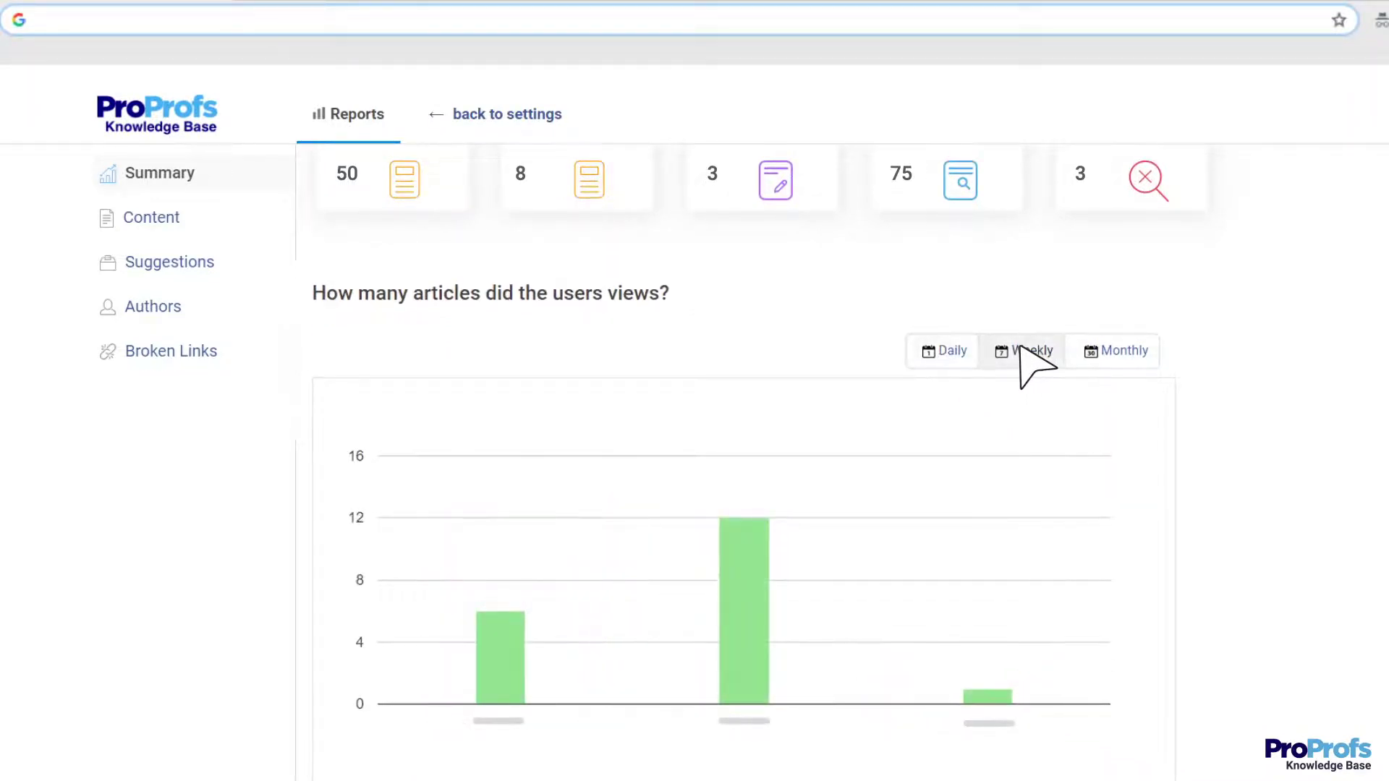
{"action": "left_click", "coordinate": [1104, 350]}
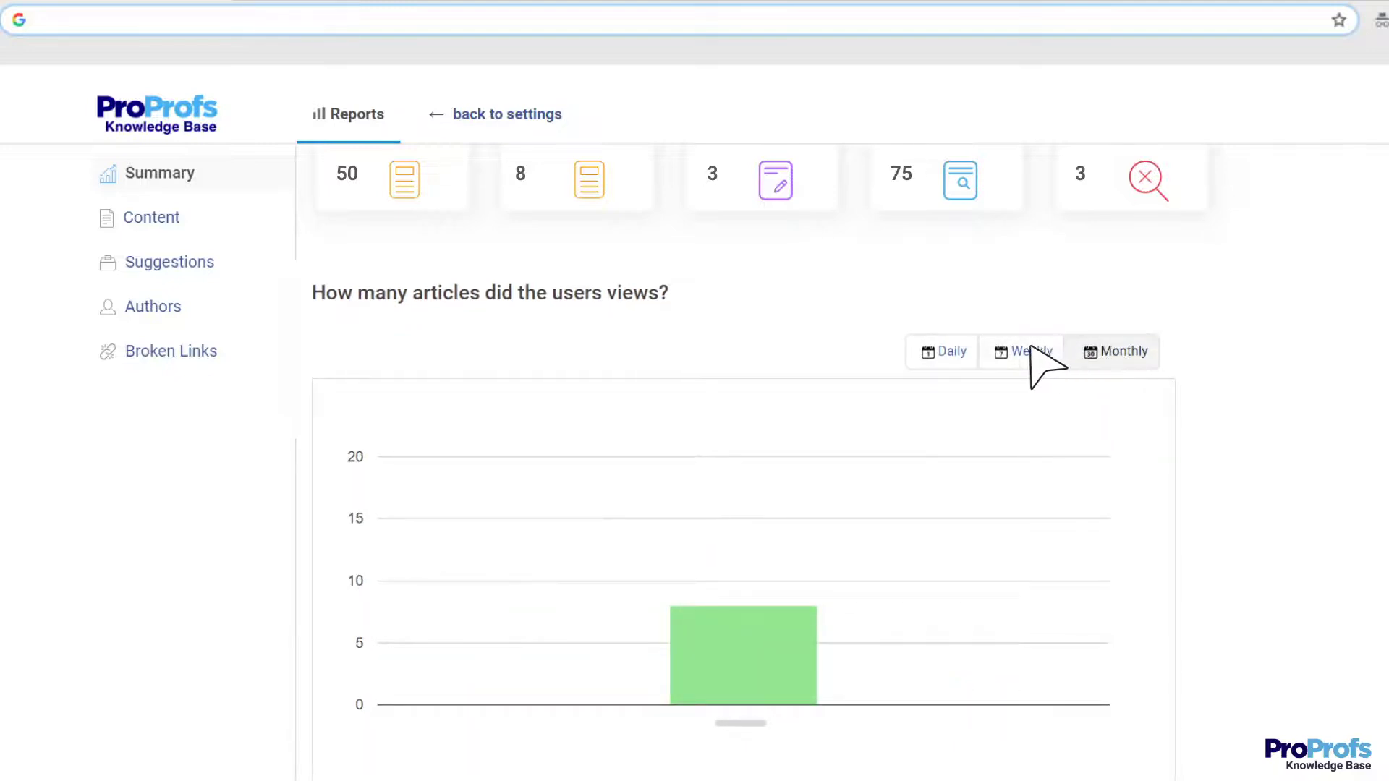
{"action": "left_click", "coordinate": [944, 349]}
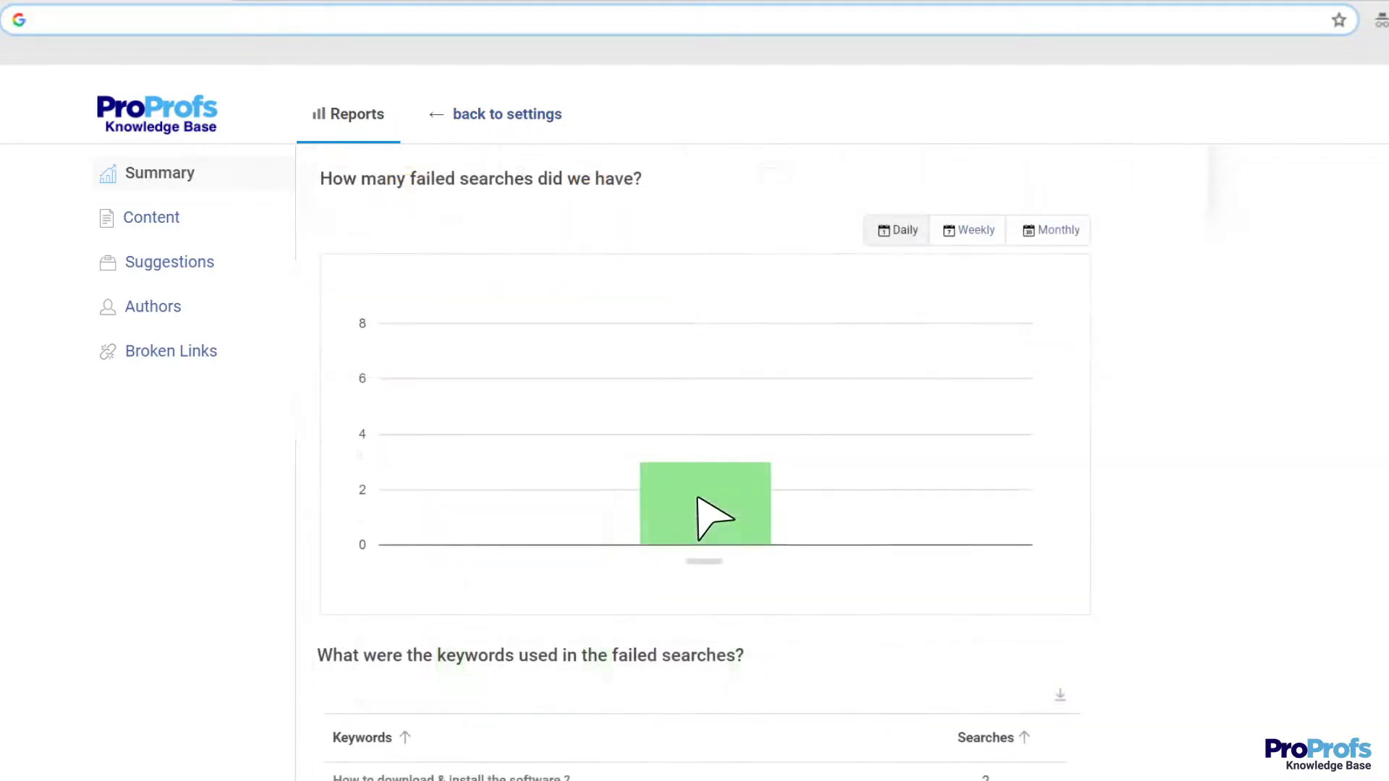
Review the poorly rated articles and Broken Links reports, then return to the Summary
{"action": "scroll", "coordinate": [697, 498], "scroll_direction": "down", "scroll_amount": 3}
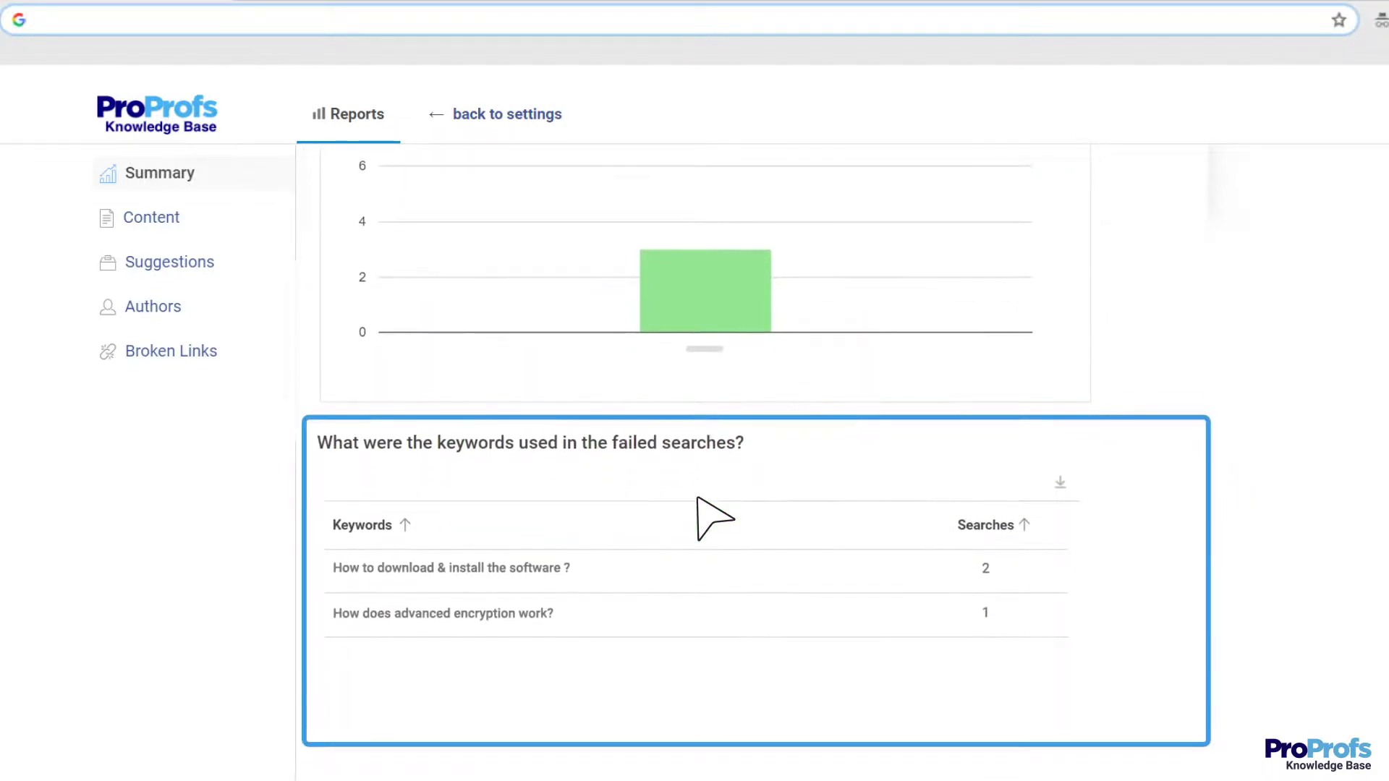
{"action": "left_click", "coordinate": [171, 263]}
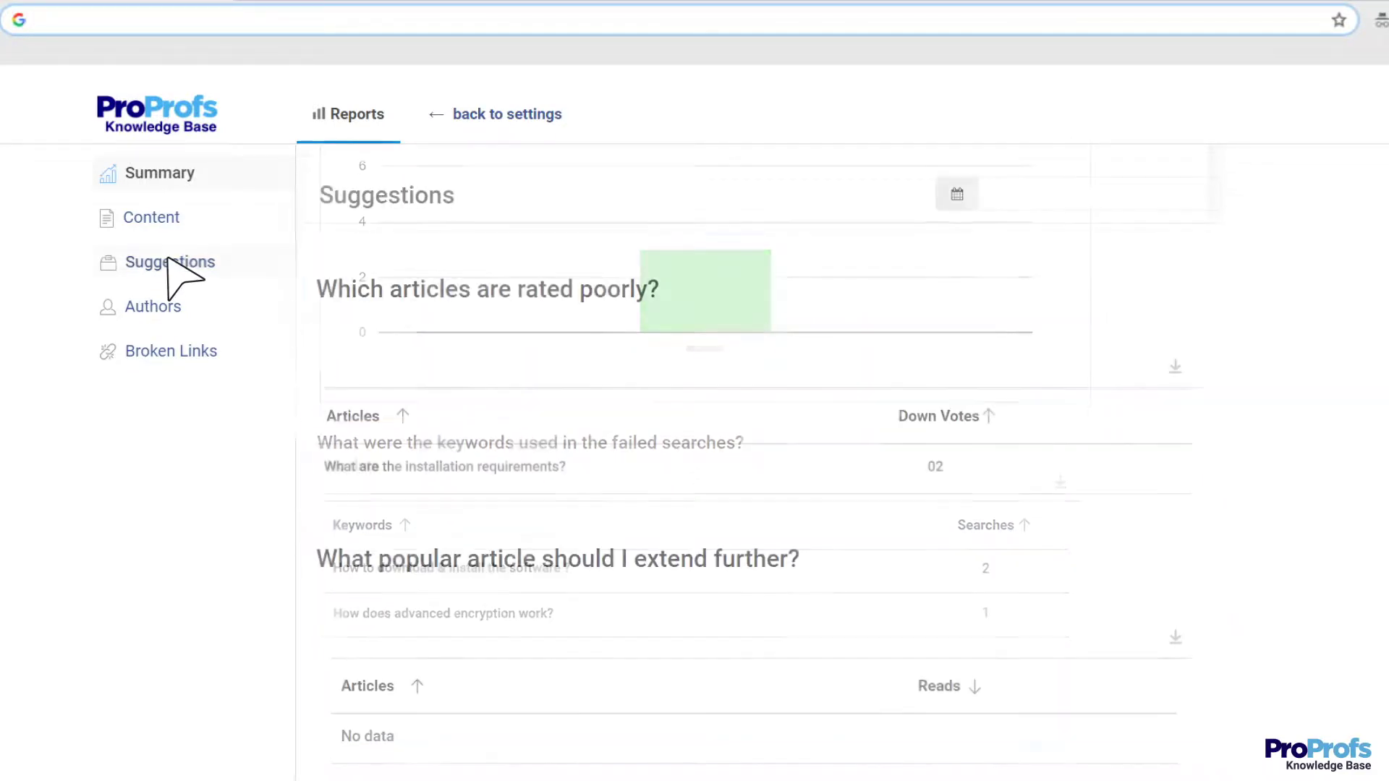
{"action": "left_click", "coordinate": [171, 353]}
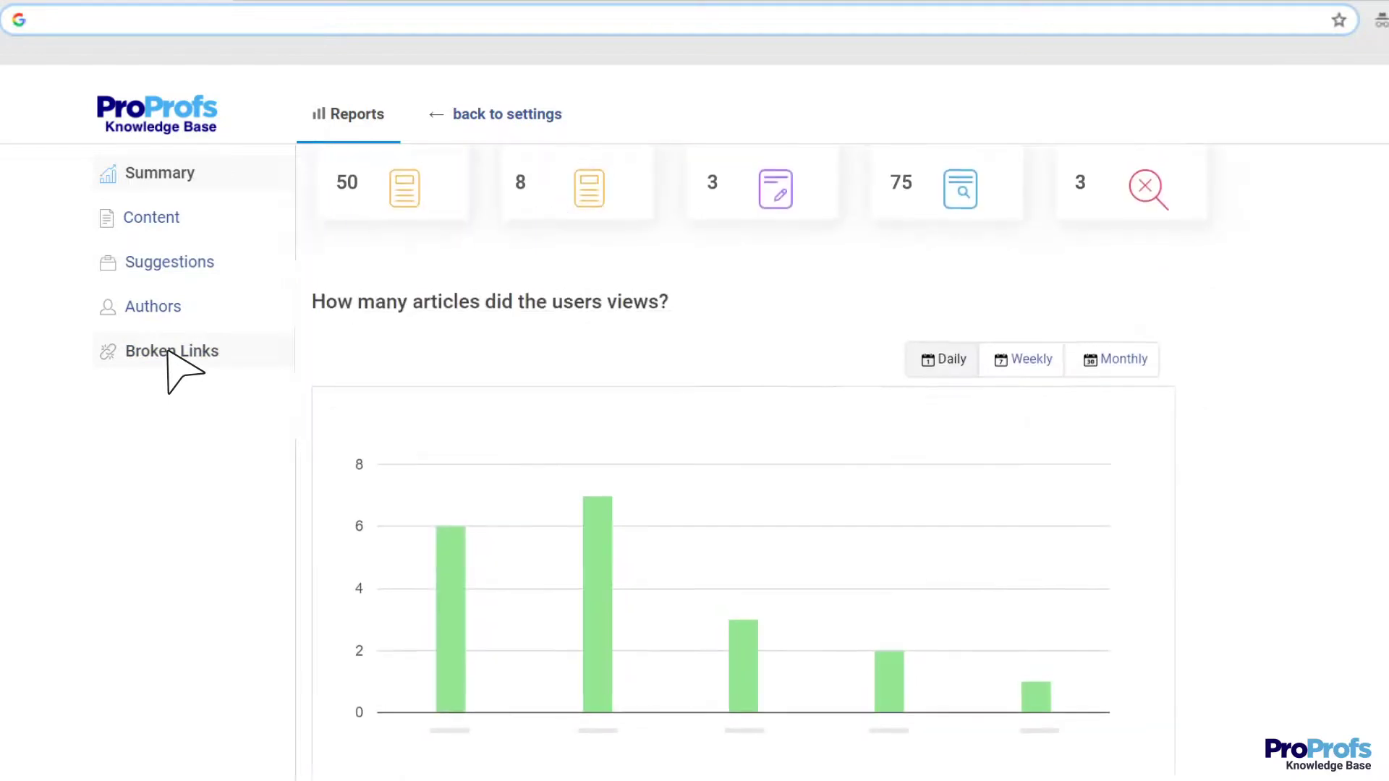
{"action": "scroll", "coordinate": [387, 319], "scroll_direction": "up", "scroll_amount": 3}
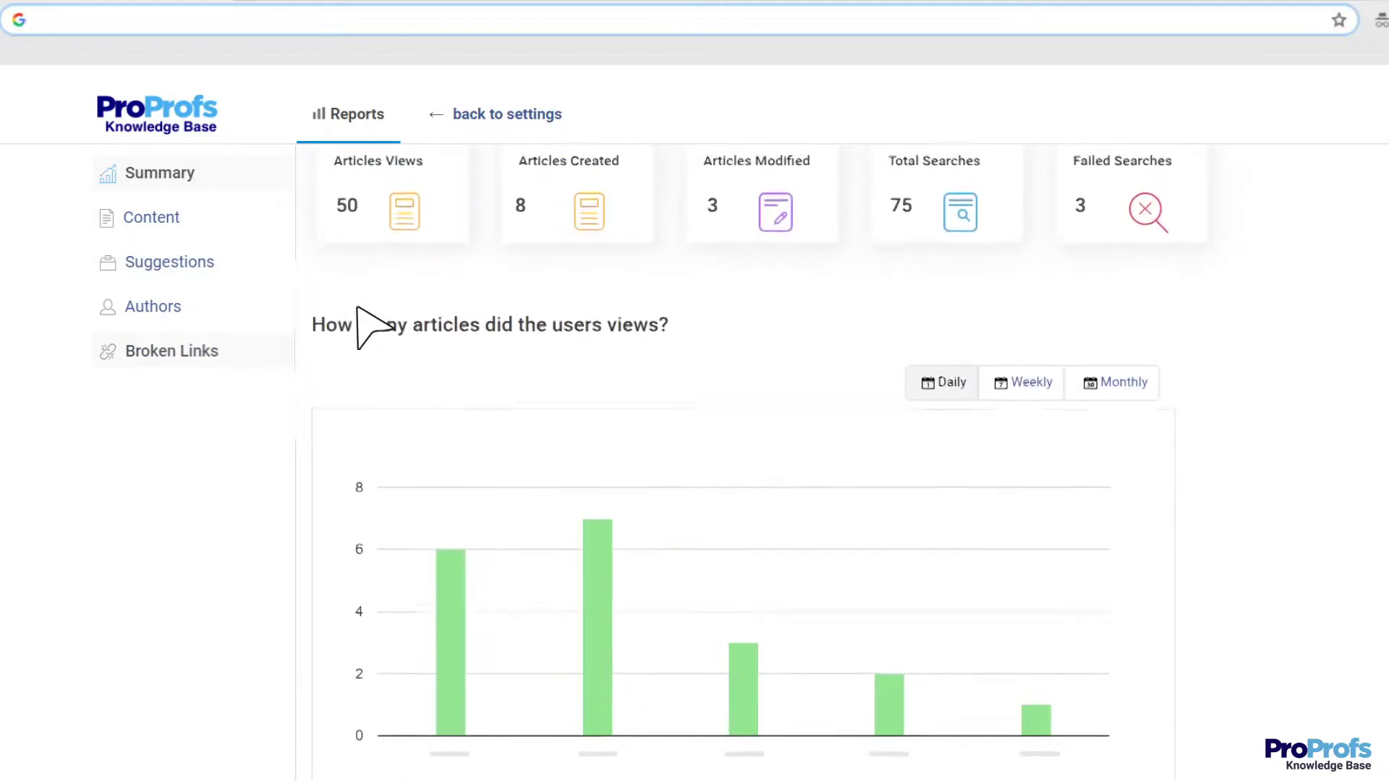
{"action": "scroll", "coordinate": [731, 243], "scroll_direction": "up", "scroll_amount": 2}
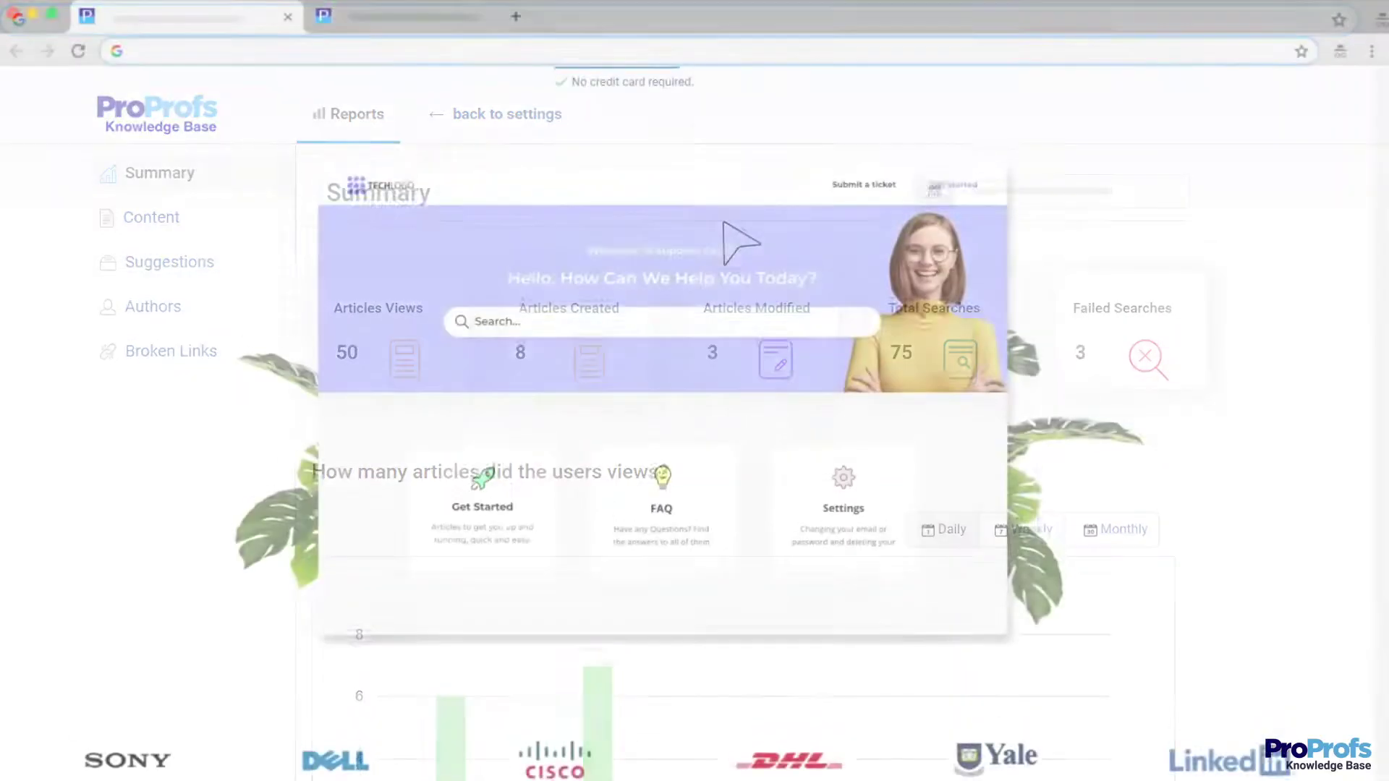
From the ProProfs homepage, open Sign Up Free to reach Create Your Account step 1 of 3
{"action": "scroll", "coordinate": [690, 423], "scroll_direction": "up", "scroll_amount": 5}
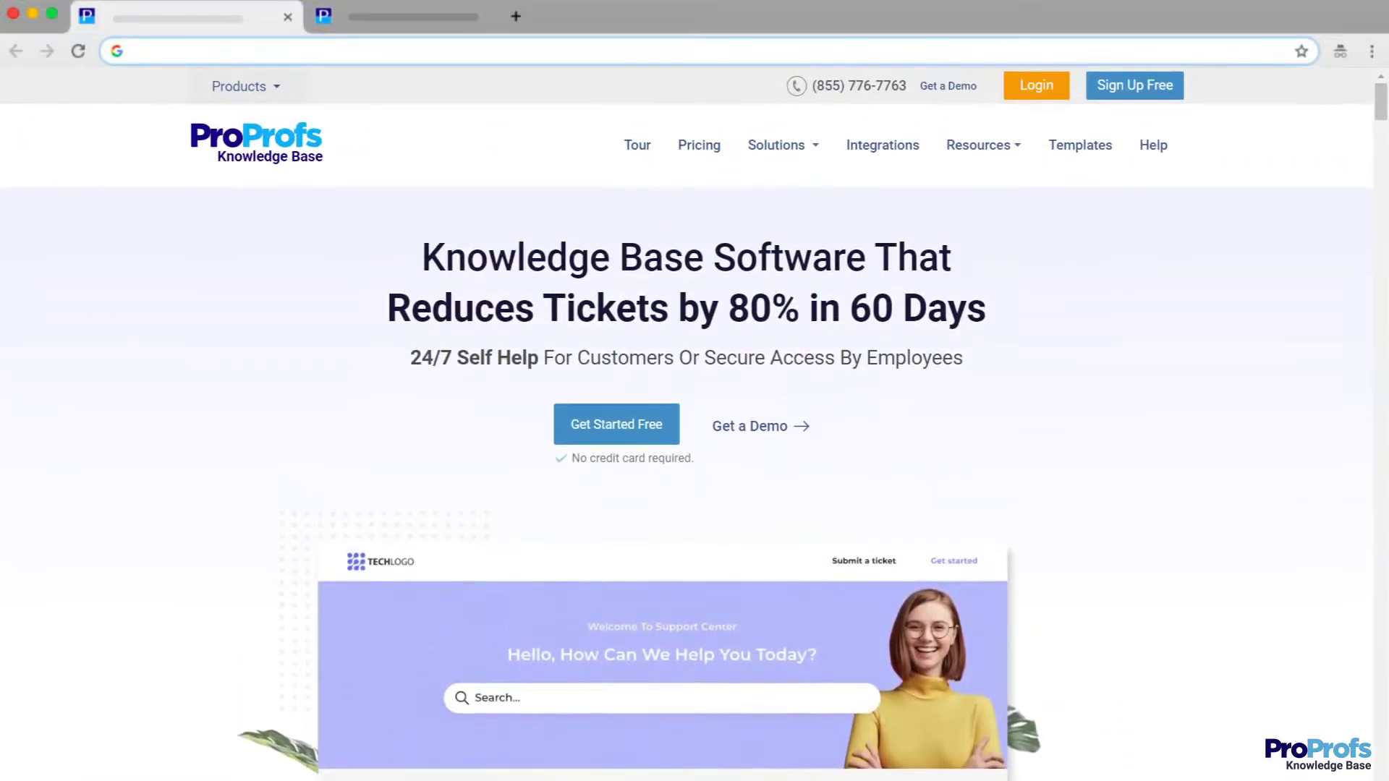
{"action": "left_click", "coordinate": [1104, 84]}
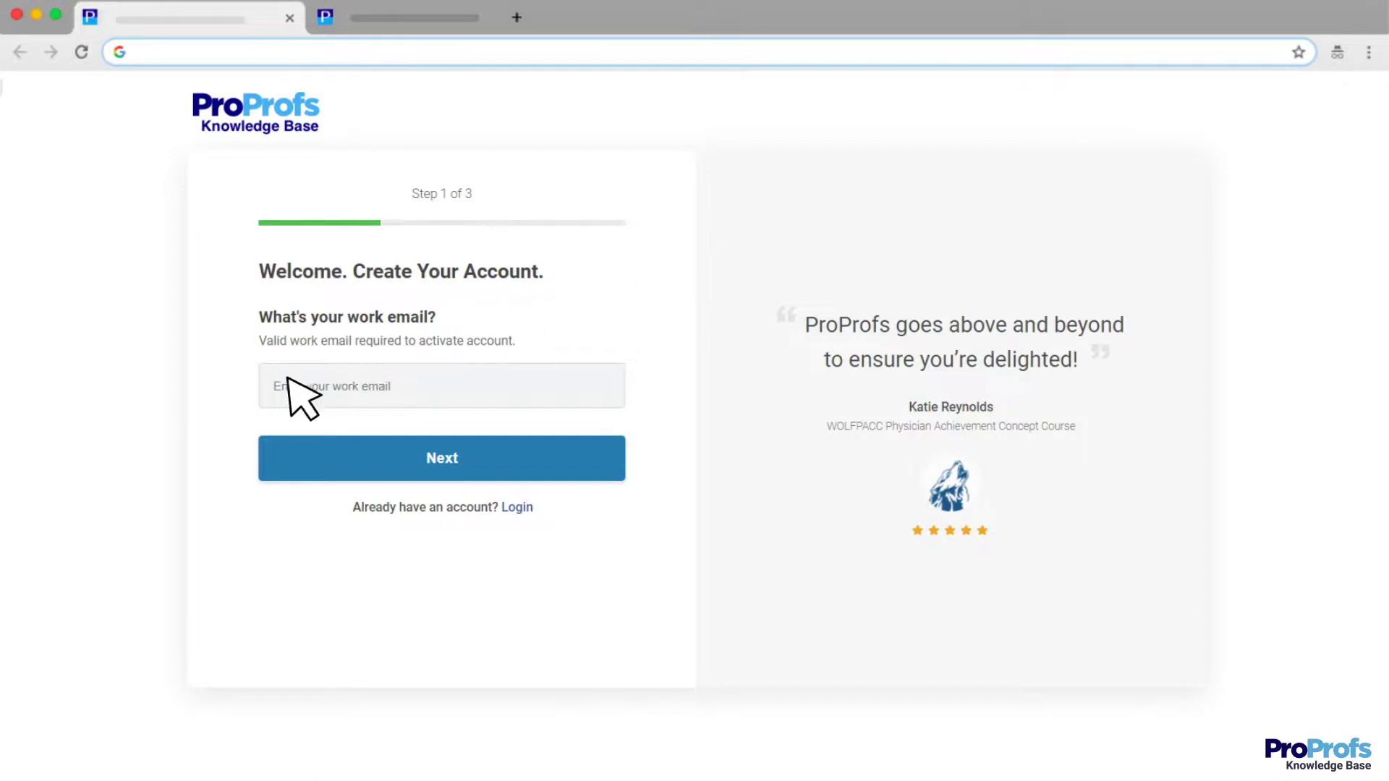